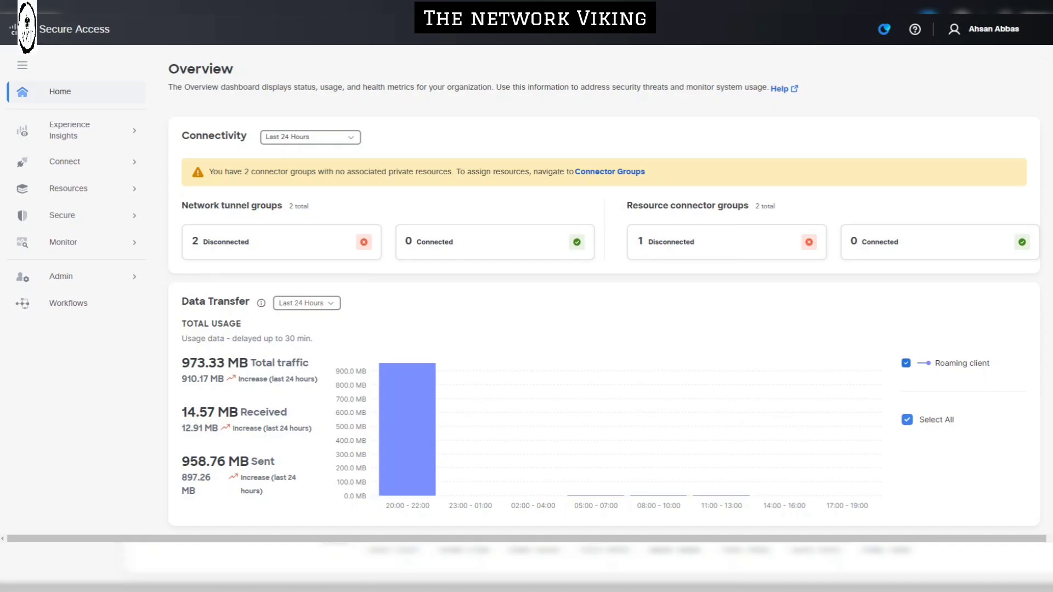
Open the endpoint posture profiles and view the profile types that can be added for Zero Trust connections
{"action": "left_click", "coordinate": [62, 215]}
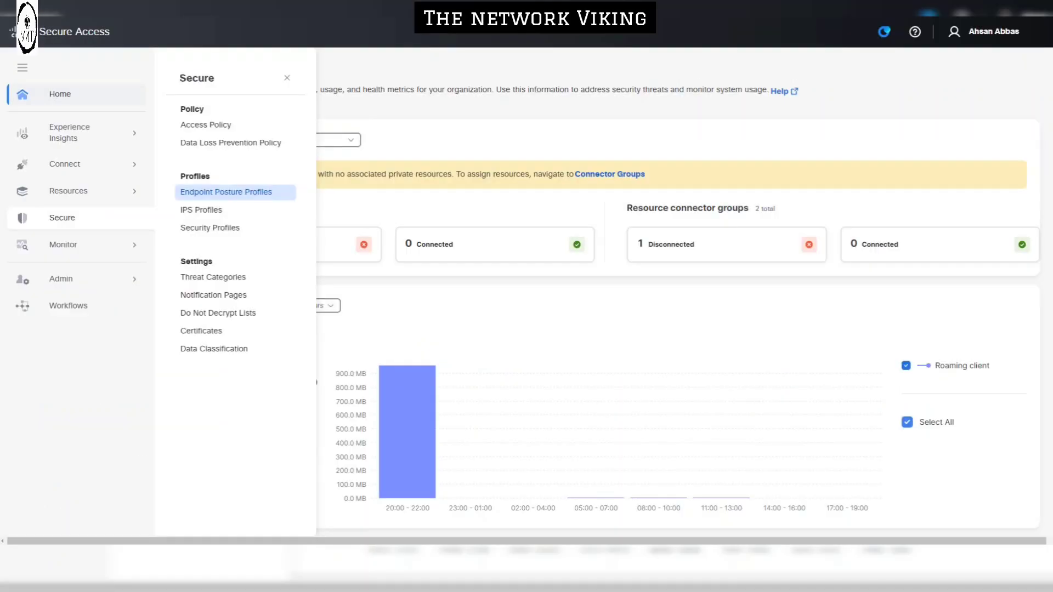
{"action": "left_click", "coordinate": [235, 192]}
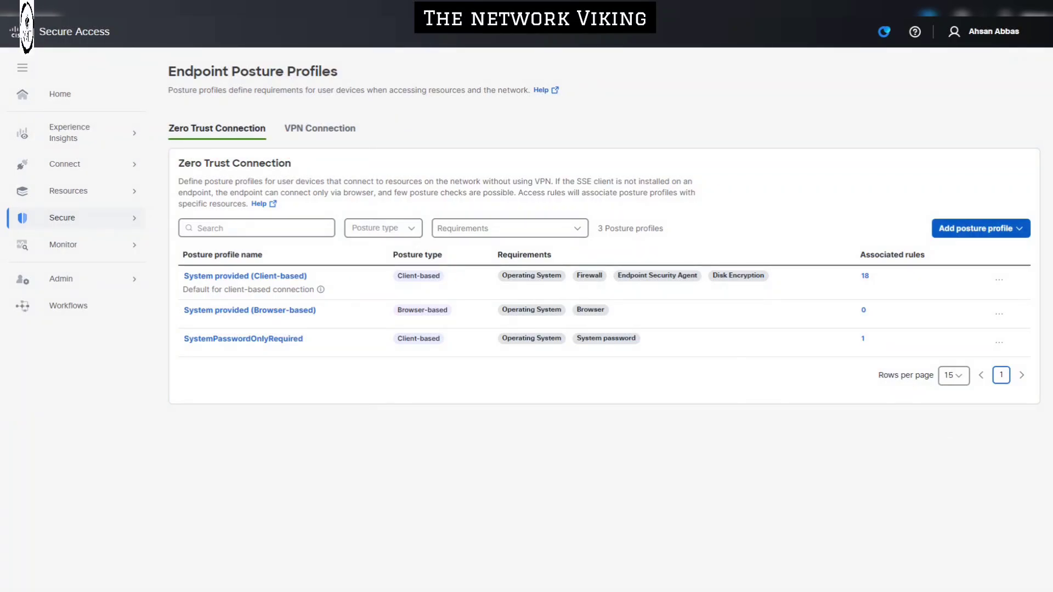
{"action": "left_click", "coordinate": [981, 228]}
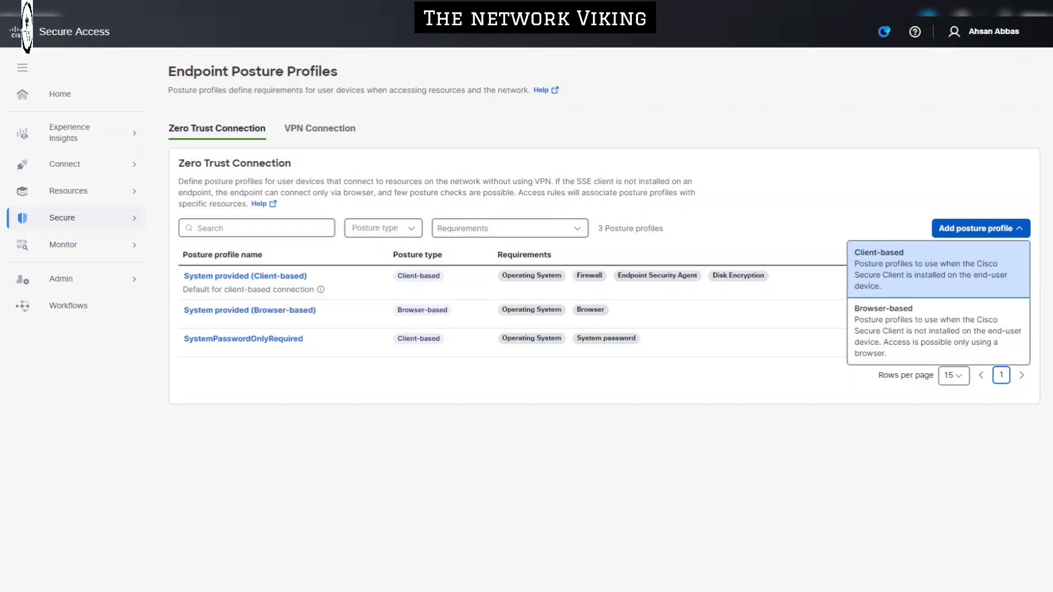
{"action": "key", "text": "Down"}
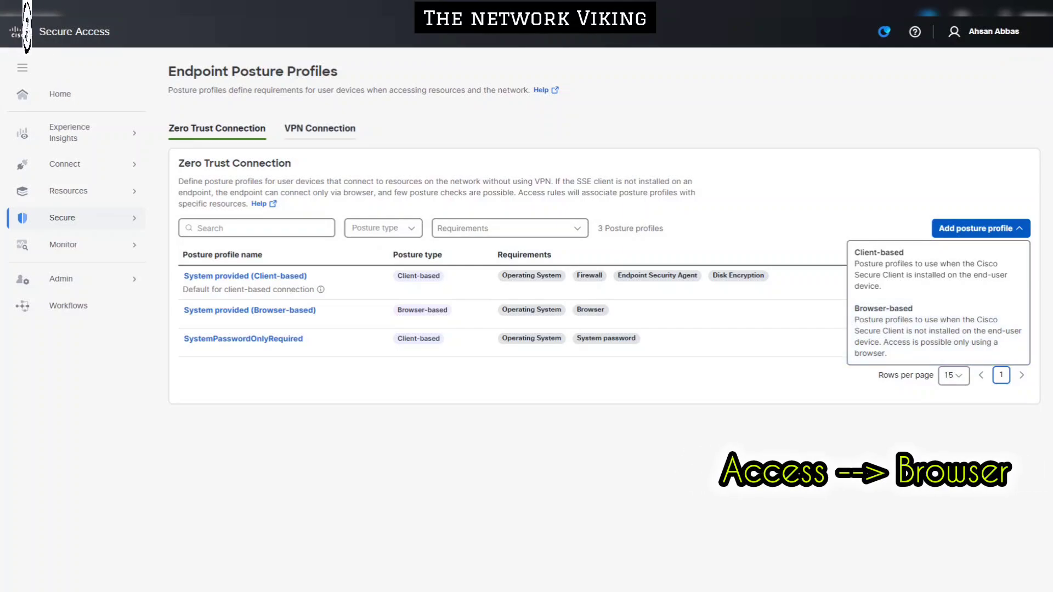
Open the VPN connection posture profiles and examine the description of client installation and requirement checks
{"action": "left_click", "coordinate": [320, 129]}
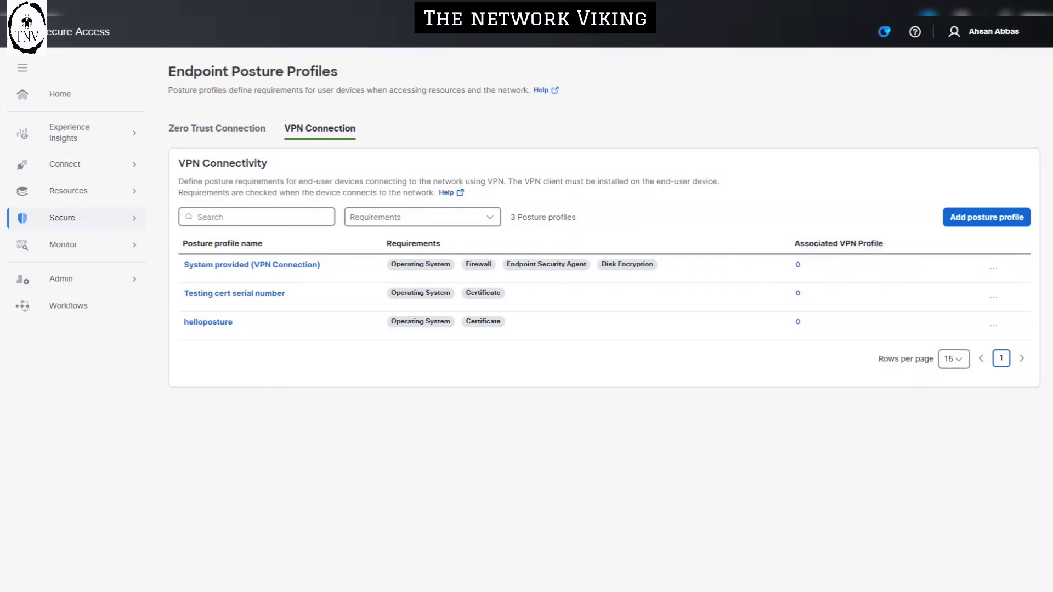
{"action": "left_click_drag", "start_coordinate": [191, 181], "coordinate": [719, 181]}
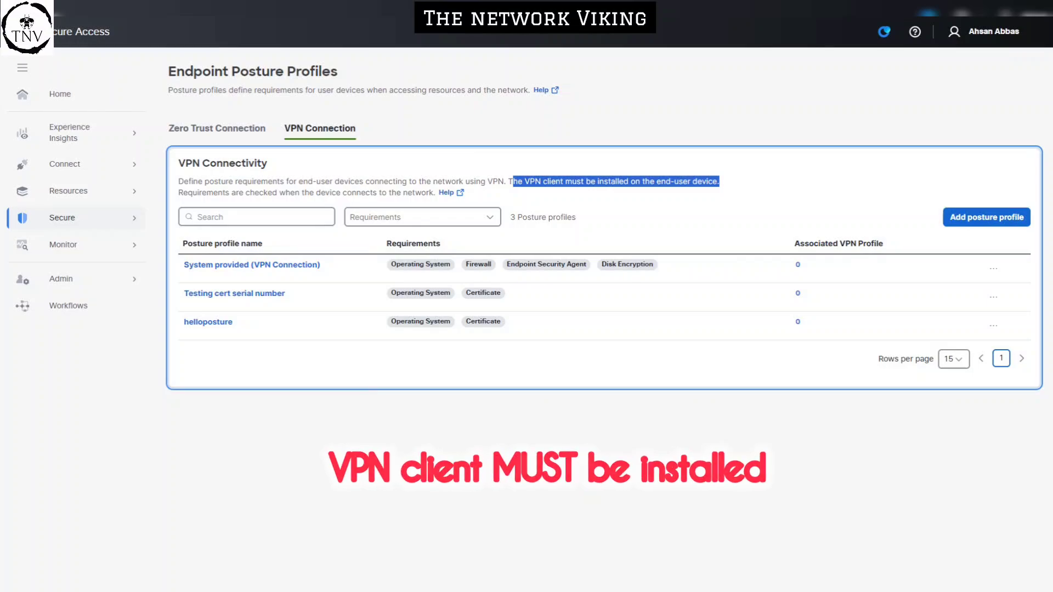
{"action": "left_click_drag", "start_coordinate": [178, 193], "coordinate": [436, 193]}
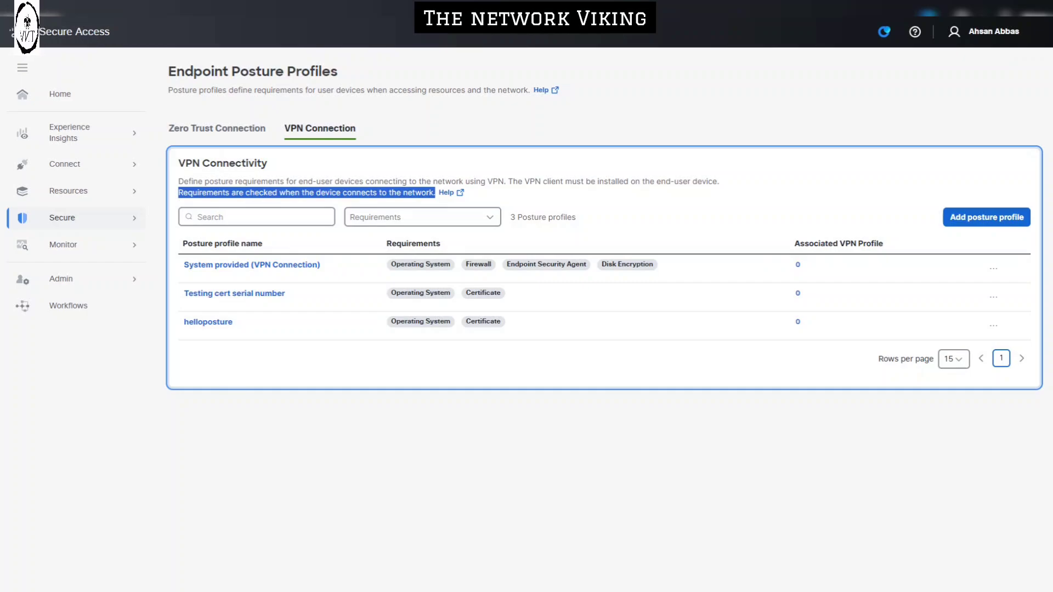
{"action": "left_click", "coordinate": [232, 193]}
{"action": "left_click_drag", "start_coordinate": [232, 193], "coordinate": [255, 192]}
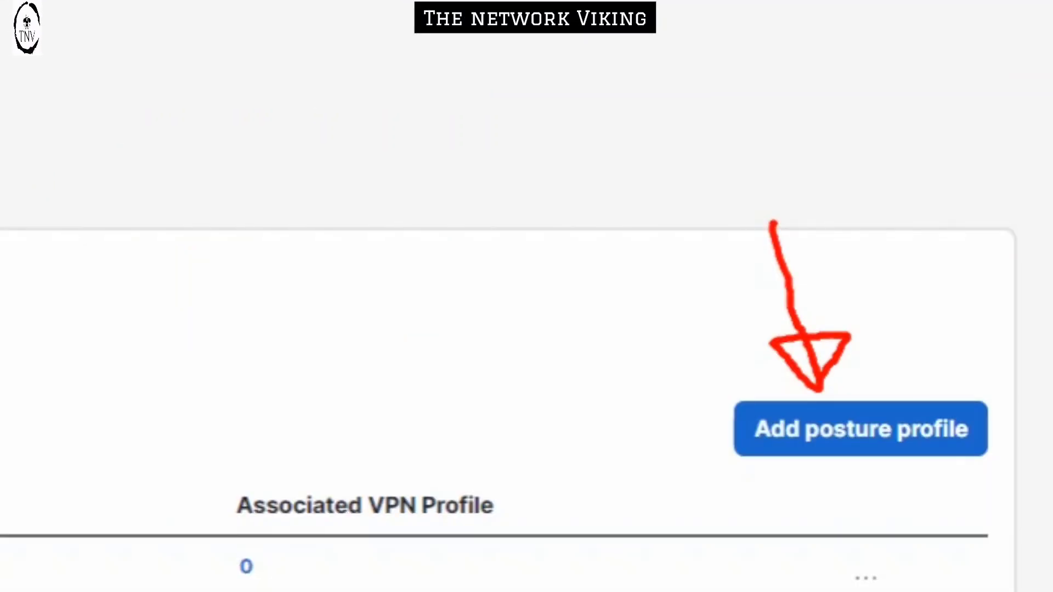
Start a new VPN posture profile and name it TNV_WindowsOS
{"action": "left_click", "coordinate": [987, 218]}
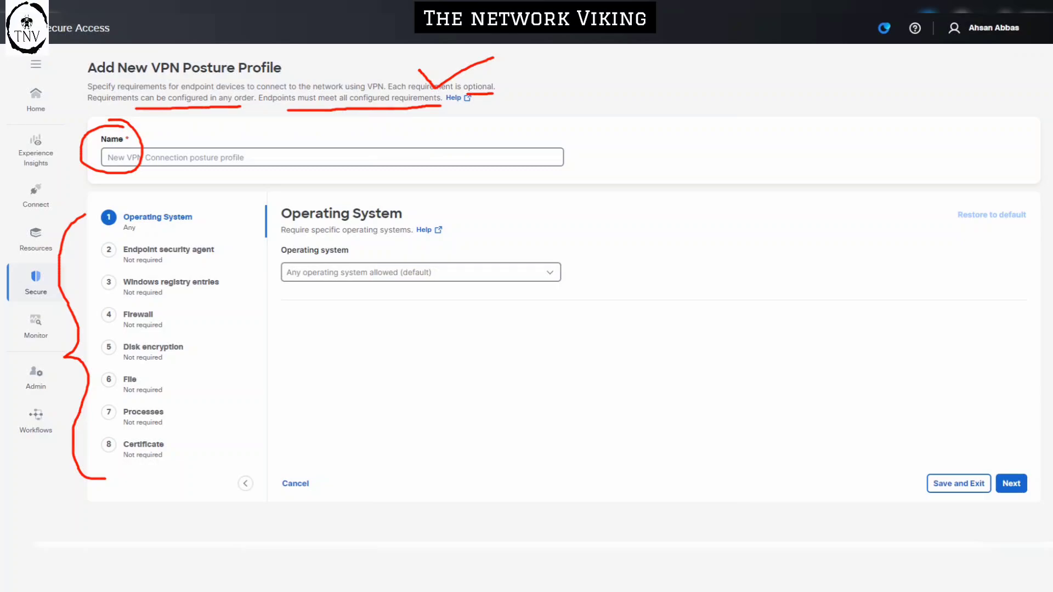
{"action": "mouse_move", "coordinate": [220, 207]}
{"action": "left_mouse_down"}
{"action": "mouse_move", "coordinate": [251, 258]}
{"action": "mouse_move", "coordinate": [271, 364]}
{"action": "mouse_move", "coordinate": [250, 439]}
{"action": "mouse_move", "coordinate": [213, 472]}
{"action": "left_mouse_up"}
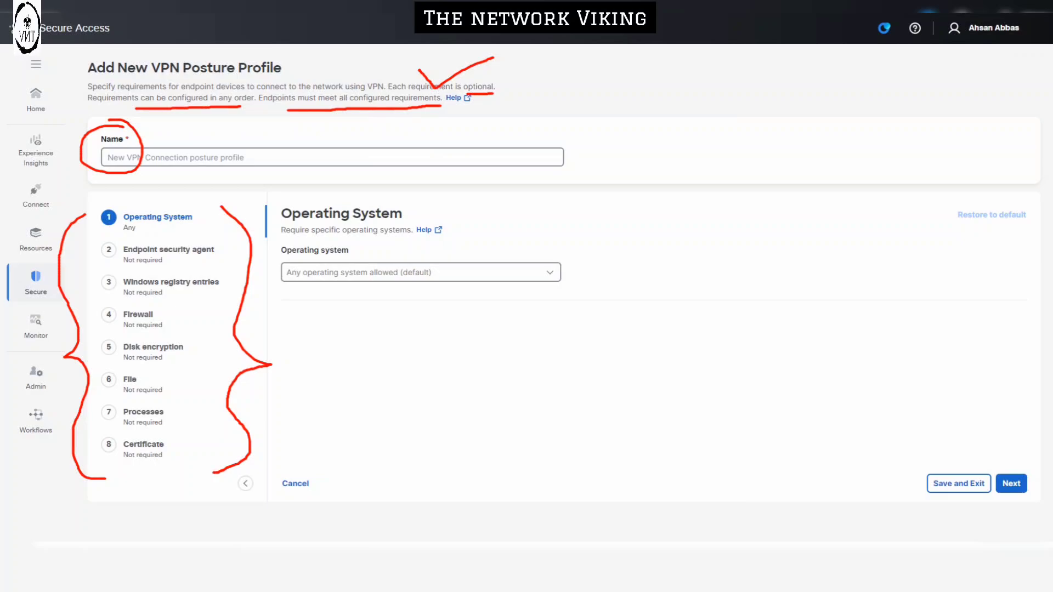
{"action": "mouse_move", "coordinate": [279, 354]}
{"action": "left_mouse_down"}
{"action": "mouse_move", "coordinate": [305, 367]}
{"action": "mouse_move", "coordinate": [363, 343]}
{"action": "left_mouse_up"}
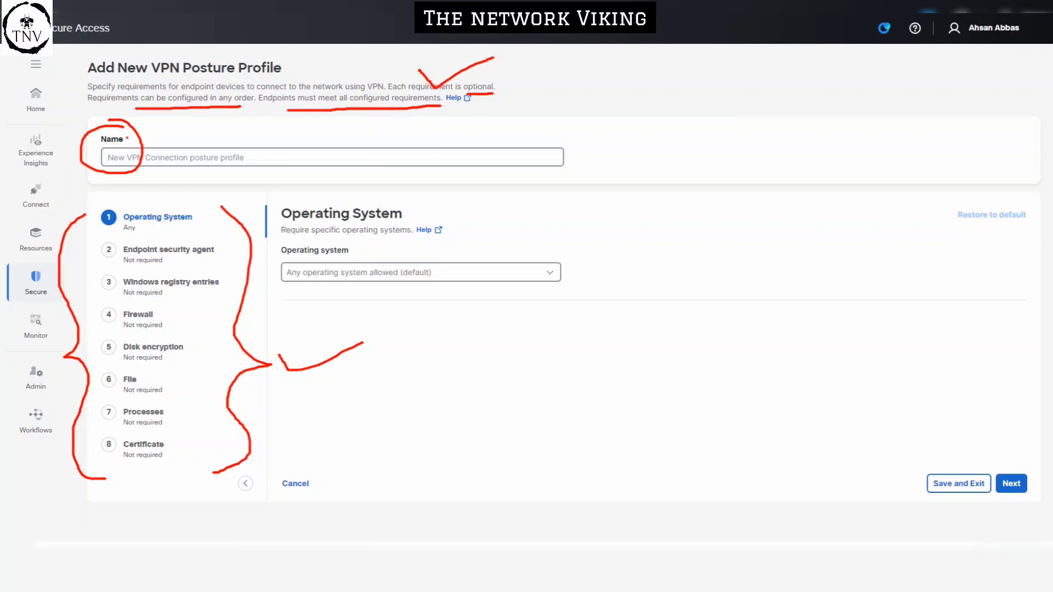
{"action": "key", "text": "Escape"}
{"action": "left_click", "coordinate": [332, 157]}
{"action": "type", "text": "TNV_WindowsOS"}
{"action": "key", "text": "BackSpace"}
{"action": "key", "text": "BackSpace"}
{"action": "type", "text": "OS"}
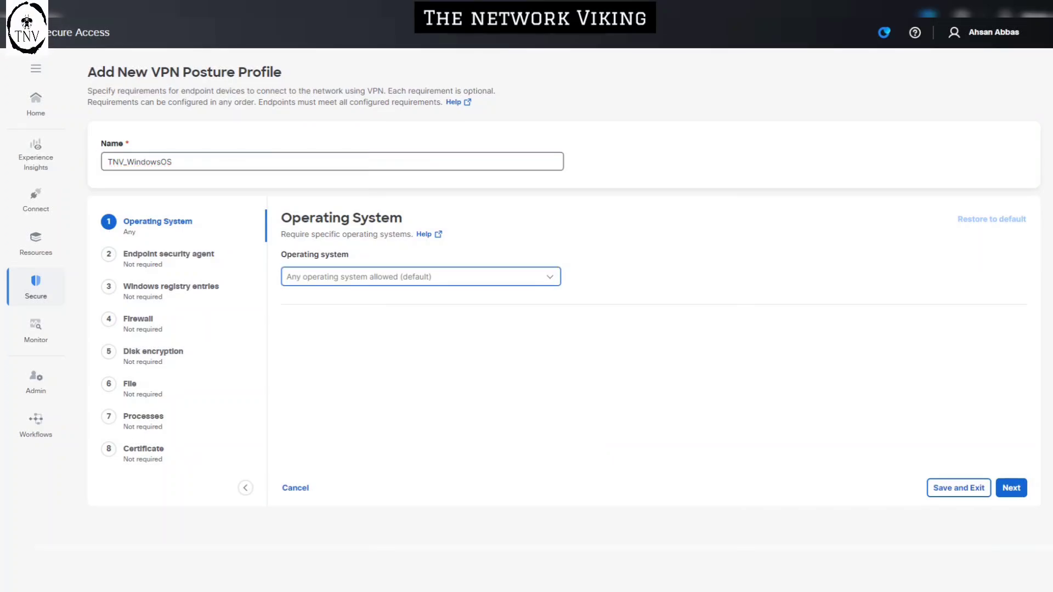
Set Windows as the allowed operating system and review its available version choices
{"action": "left_click", "coordinate": [551, 277]}
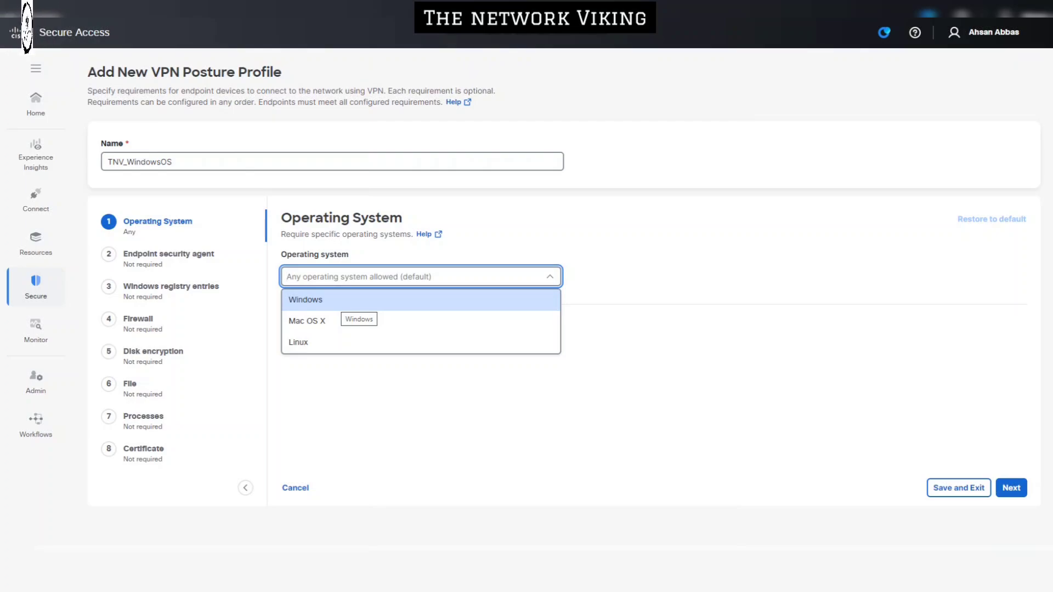
{"action": "left_click", "coordinate": [340, 301]}
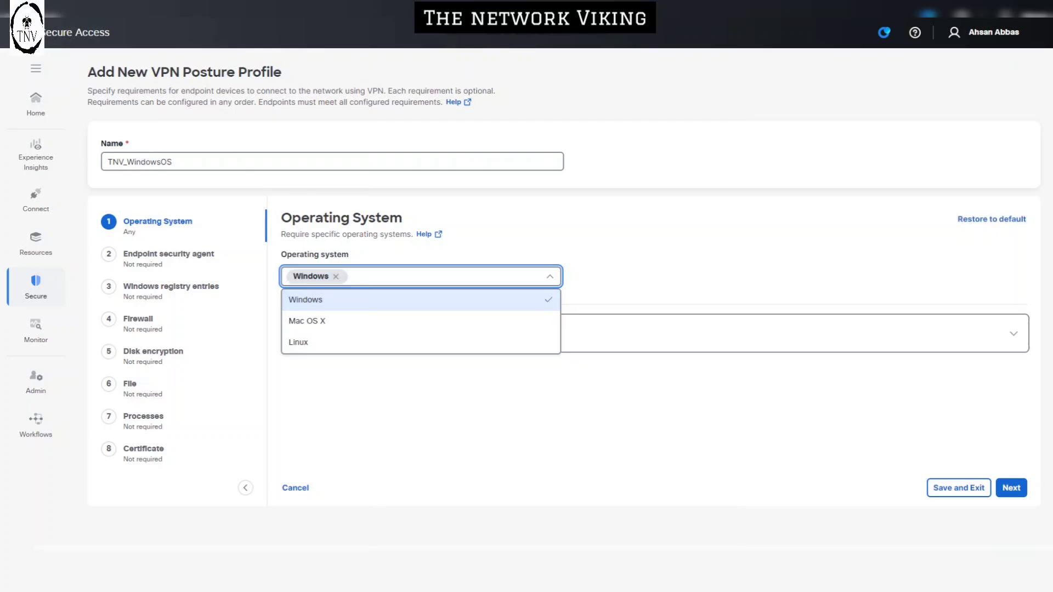
{"action": "key", "text": "Escape"}
{"action": "left_click", "coordinate": [1013, 334]}
{"action": "scroll", "coordinate": [650, 329], "scroll_direction": "down", "scroll_amount": 1}
{"action": "scroll", "coordinate": [651, 329], "scroll_direction": "up", "scroll_amount": 1}
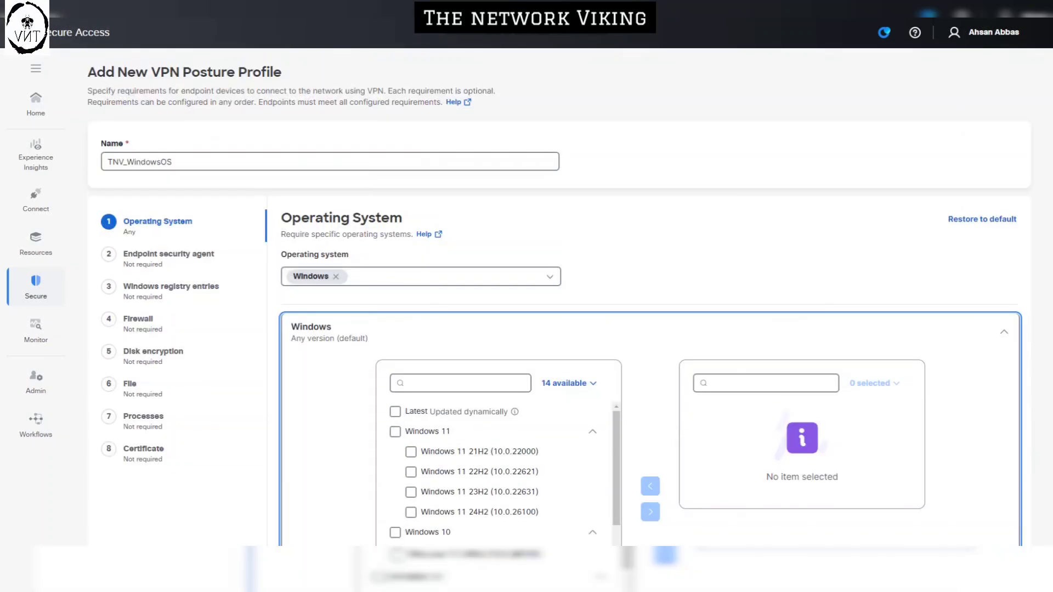
{"action": "left_click", "coordinate": [1003, 332]}
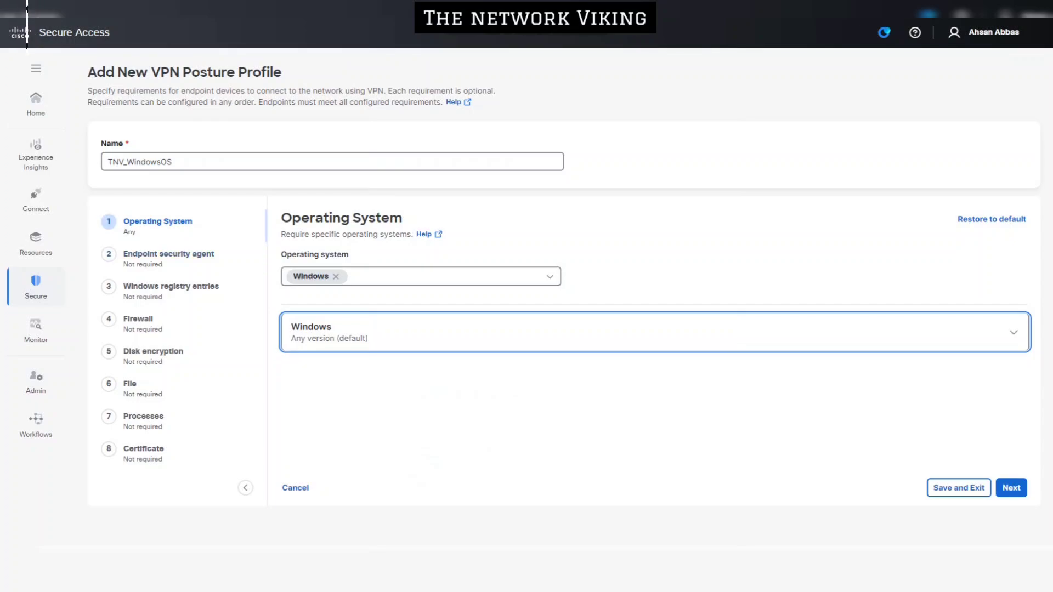
Require an endpoint security agent for the Windows operating system
{"action": "left_click", "coordinate": [168, 255]}
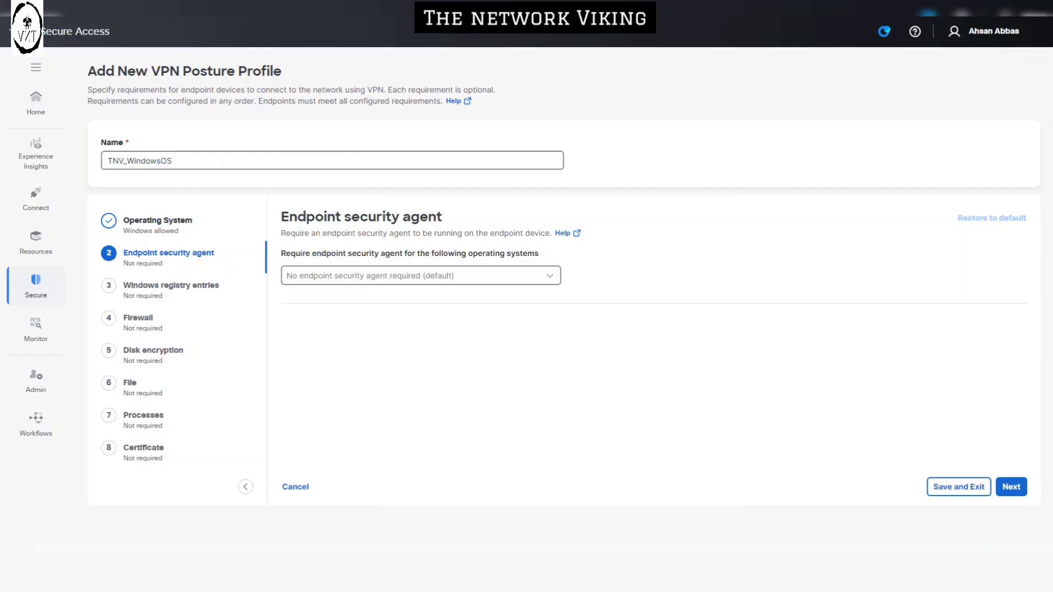
{"action": "double_click", "coordinate": [296, 233]}
{"action": "left_click_drag", "start_coordinate": [337, 233], "coordinate": [529, 233]}
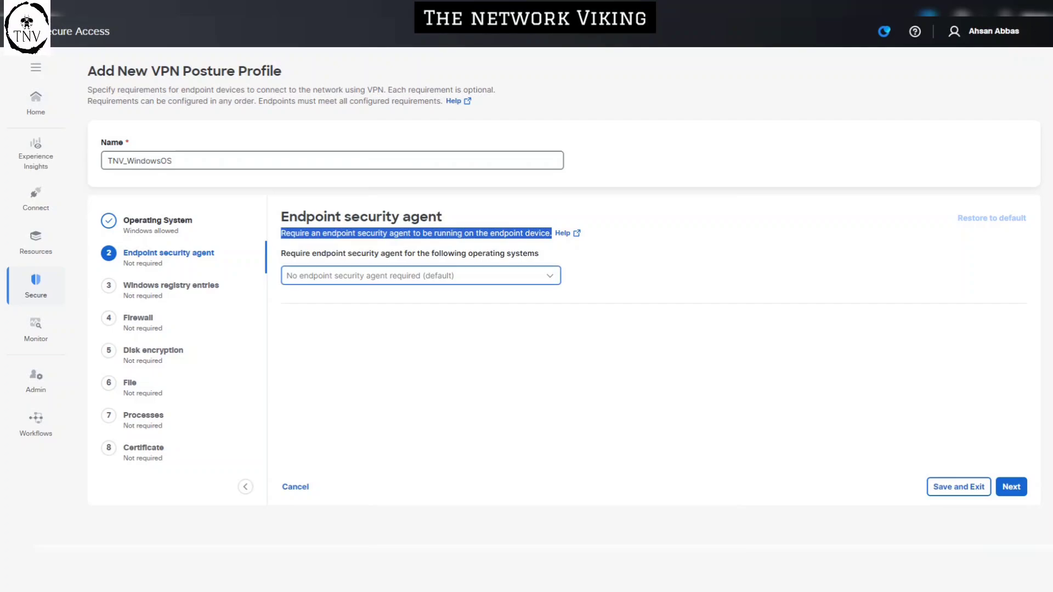
{"action": "left_click", "coordinate": [420, 276]}
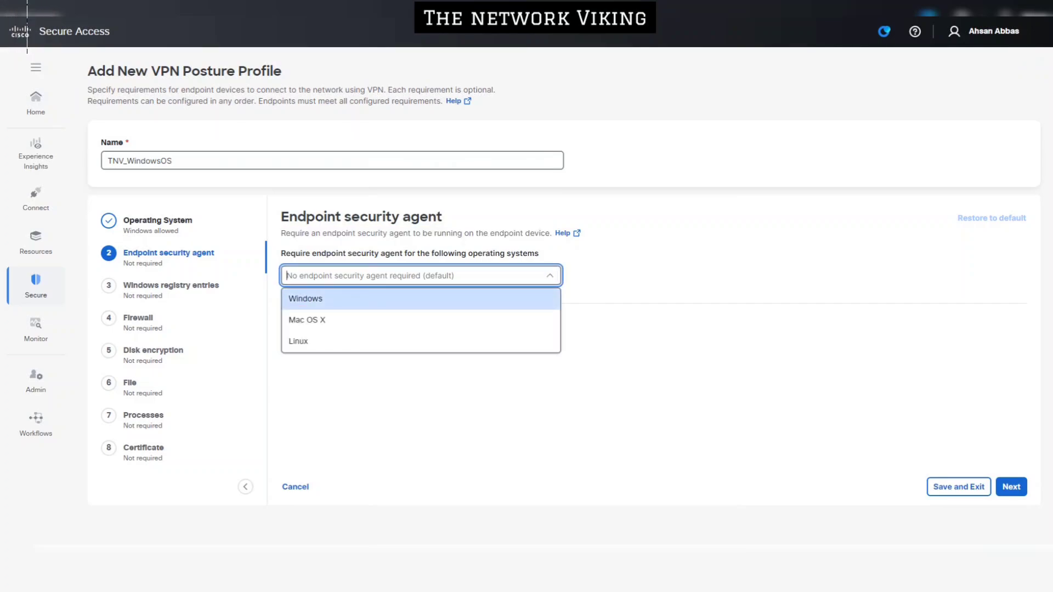
{"action": "left_click", "coordinate": [334, 298]}
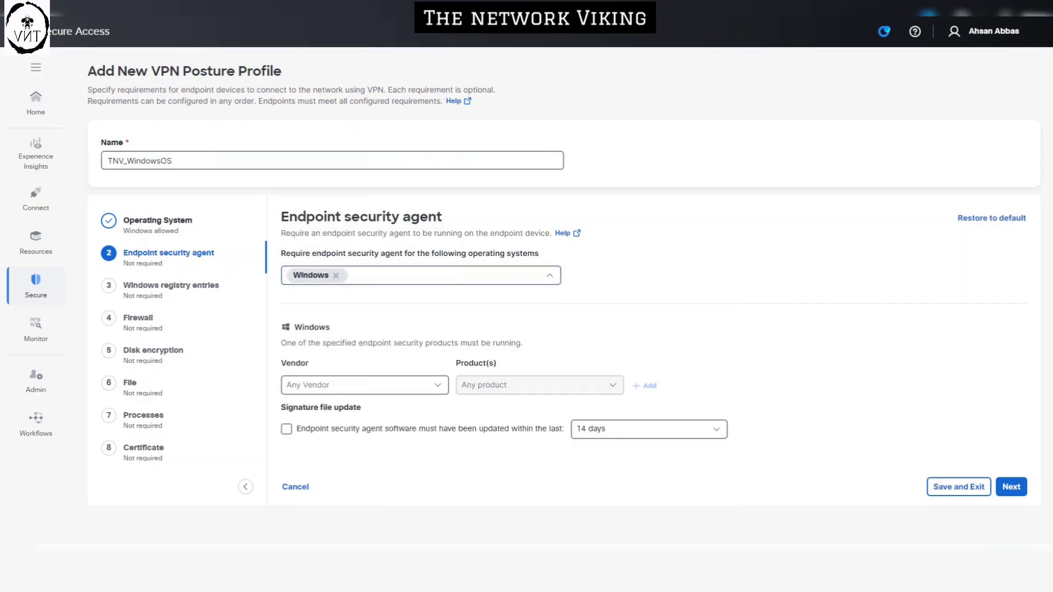
Set the Windows security agent's vendor to Auslogics and its product to Auslogics Antivirus 2013
{"action": "left_click", "coordinate": [365, 384]}
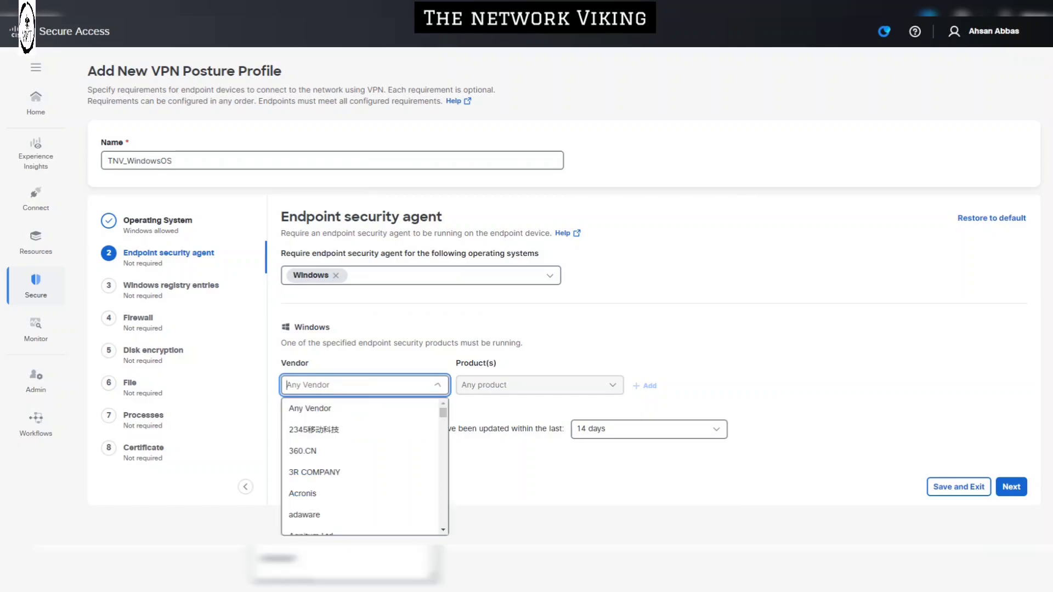
{"action": "scroll", "coordinate": [359, 466], "scroll_direction": "down", "scroll_amount": 3}
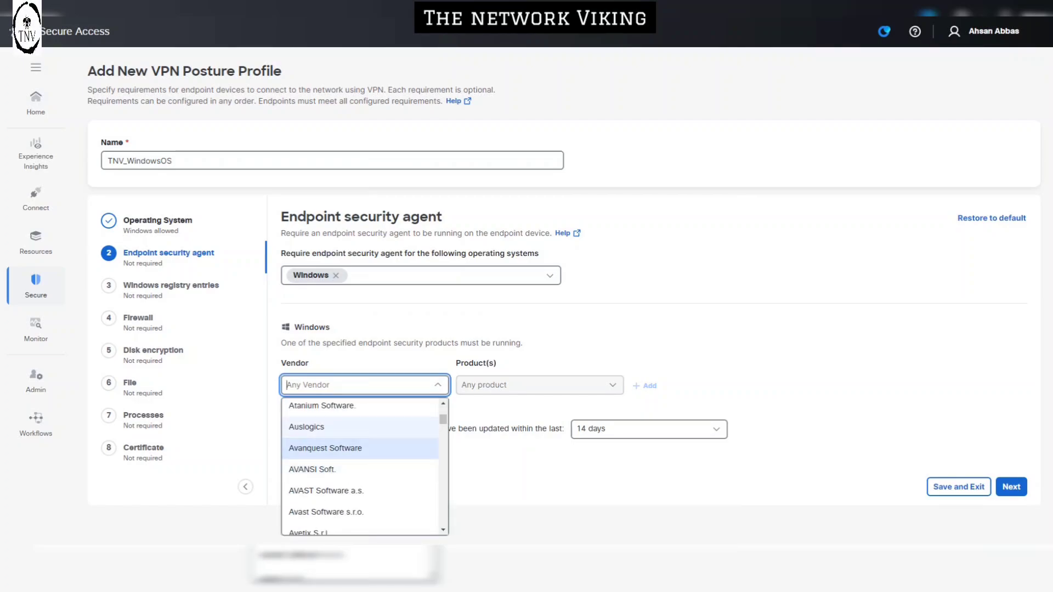
{"action": "left_click", "coordinate": [306, 427]}
{"action": "left_click", "coordinate": [539, 385]}
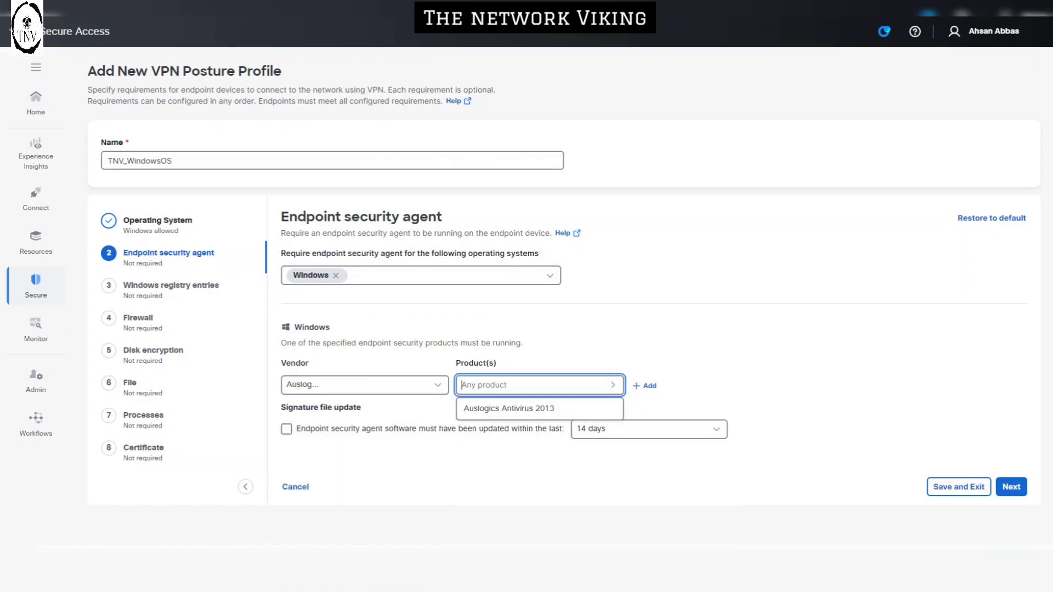
{"action": "left_click", "coordinate": [509, 408]}
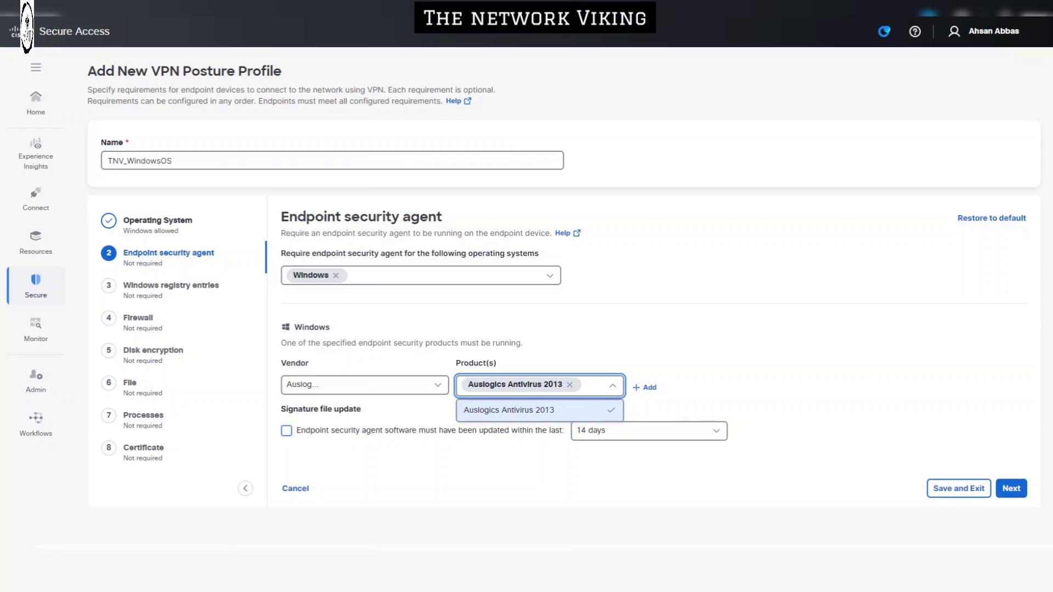
{"action": "left_click", "coordinate": [527, 464]}
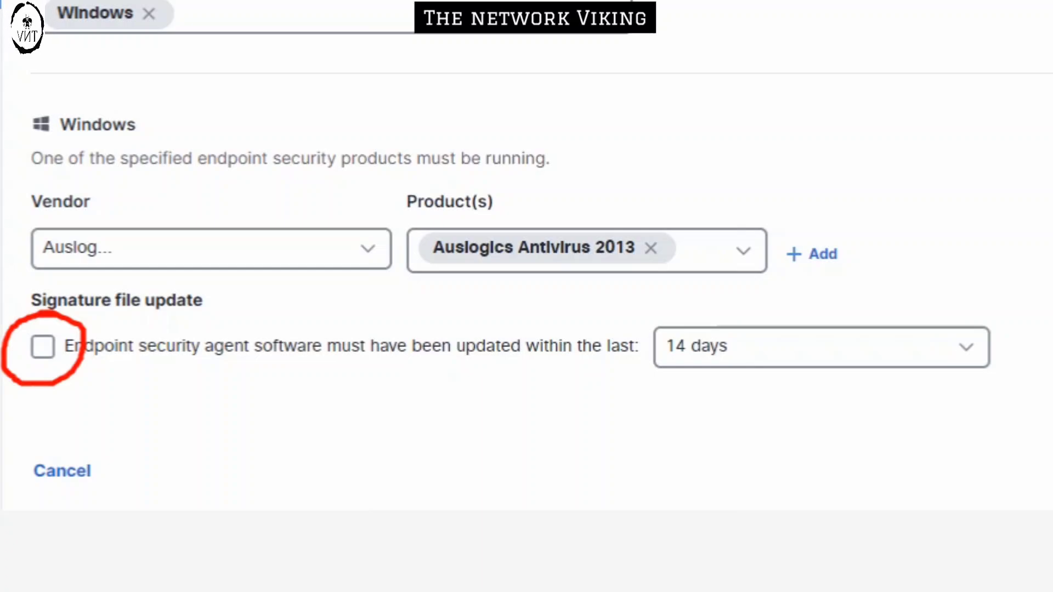
{"action": "mouse_move", "coordinate": [340, 433]}
{"action": "left_mouse_down"}
{"action": "mouse_move", "coordinate": [404, 381]}
{"action": "mouse_move", "coordinate": [431, 400]}
{"action": "mouse_move", "coordinate": [417, 374]}
{"action": "left_mouse_up"}
{"action": "mouse_move", "coordinate": [710, 314]}
{"action": "left_mouse_down"}
{"action": "mouse_move", "coordinate": [657, 314]}
{"action": "mouse_move", "coordinate": [713, 378]}
{"action": "mouse_move", "coordinate": [674, 312]}
{"action": "left_mouse_up"}
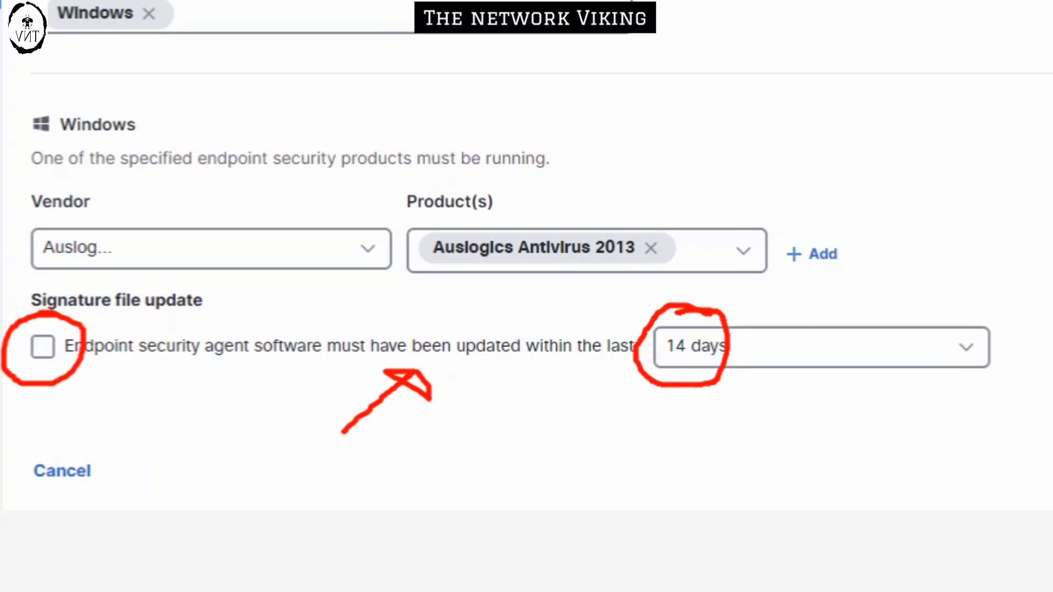
{"action": "key", "text": "e"}
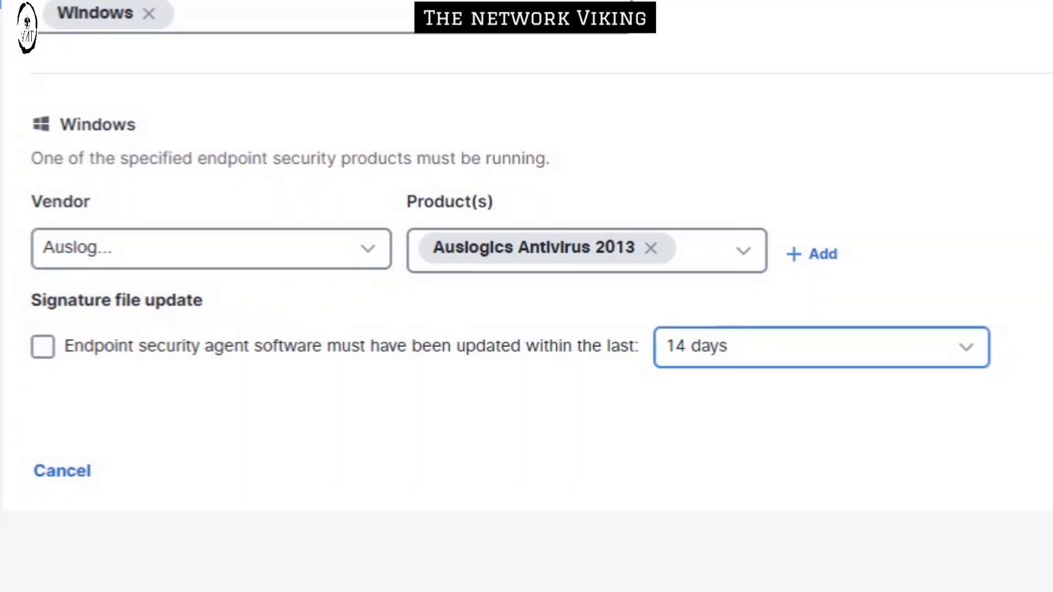
Set the security agent's signature file update period to 365 days
{"action": "left_click", "coordinate": [768, 346]}
{"action": "scroll", "coordinate": [768, 488], "scroll_direction": "down", "scroll_amount": 2}
{"action": "key", "text": "Down"}
{"action": "key", "text": "Down"}
{"action": "key", "text": "Down"}
{"action": "key", "text": "Down"}
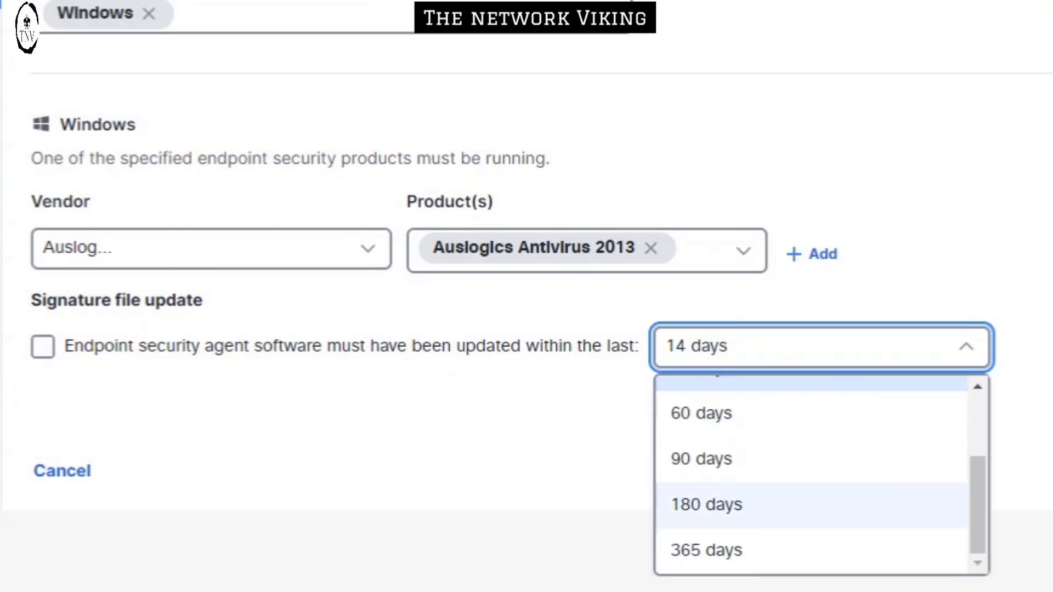
{"action": "key", "text": "Return"}
Set the security agent's signature file update period to 60 days
{"action": "key", "text": "space"}
{"action": "key", "text": "Down"}
{"action": "key", "text": "Down"}
{"action": "key", "text": "Down"}
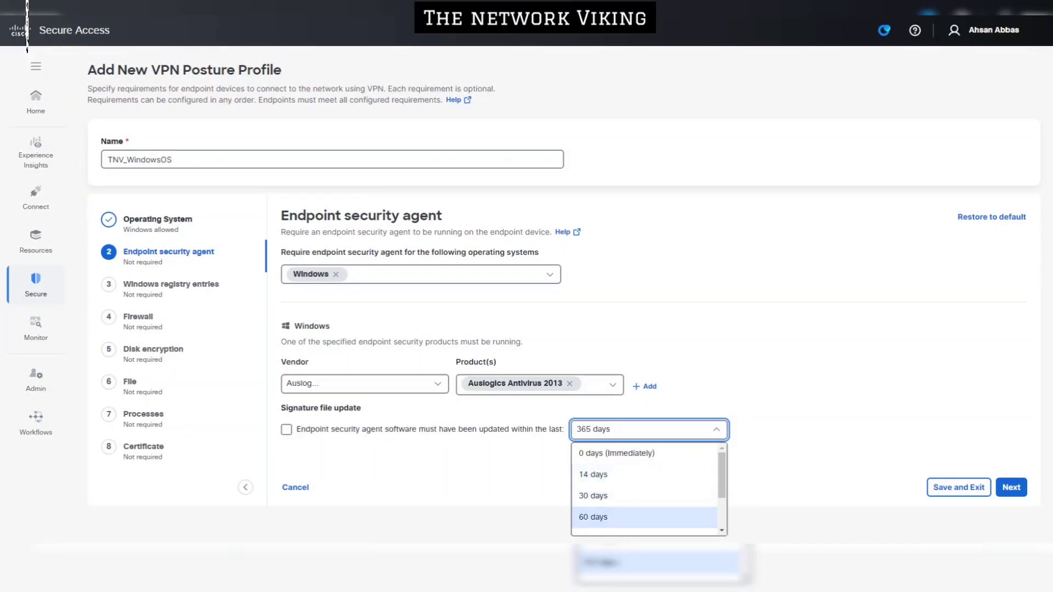
{"action": "key", "text": "Return"}
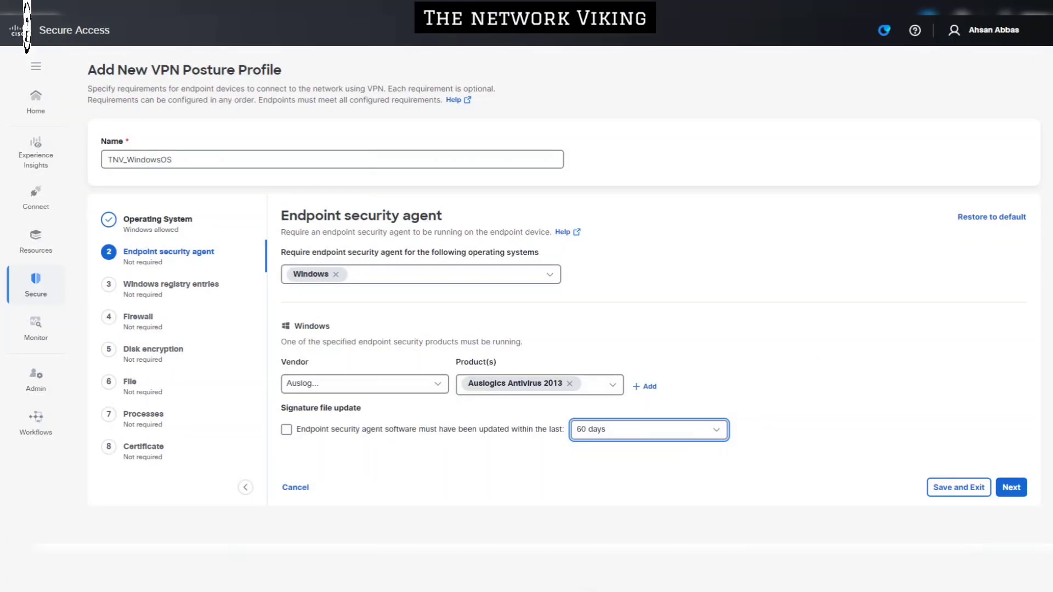
{"action": "key", "text": "Tab"}
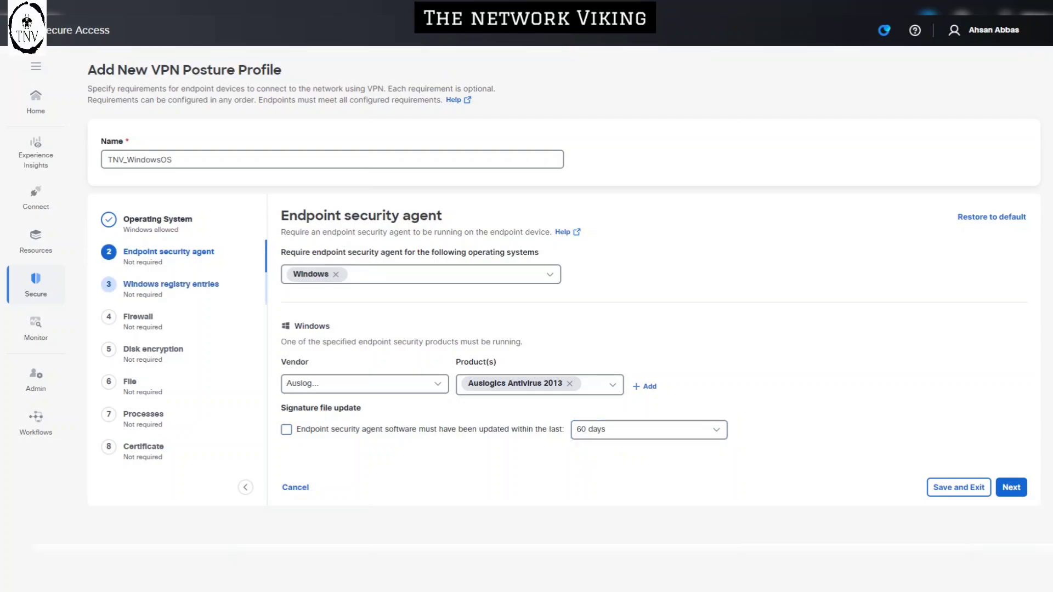
Require Windows registry entries in the profile and set the first entry's entry path to HKEY_CLASSES_ROOT\
{"action": "left_click", "coordinate": [171, 284]}
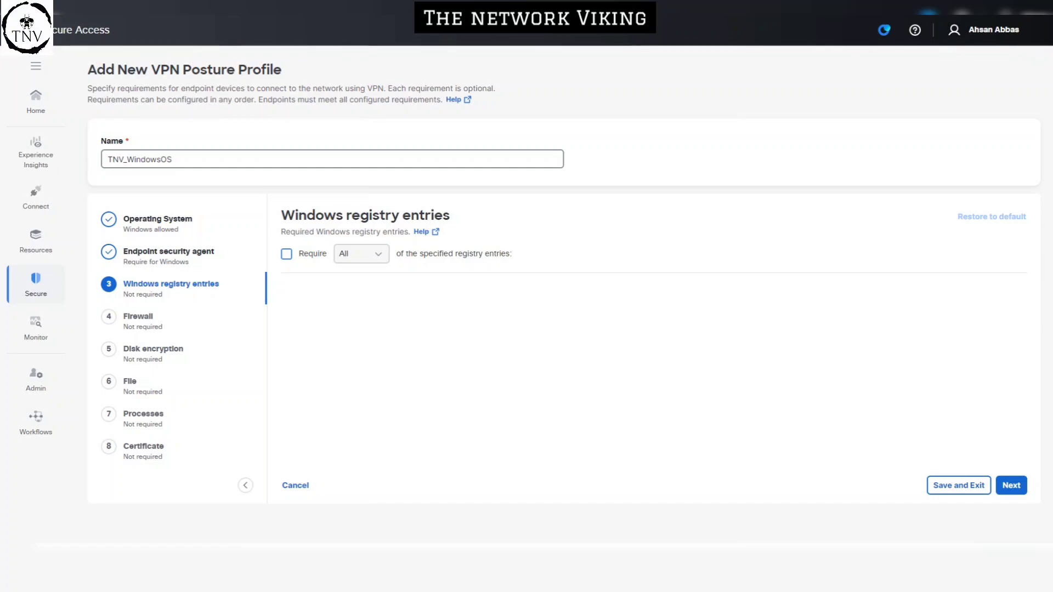
{"action": "left_click", "coordinate": [286, 254]}
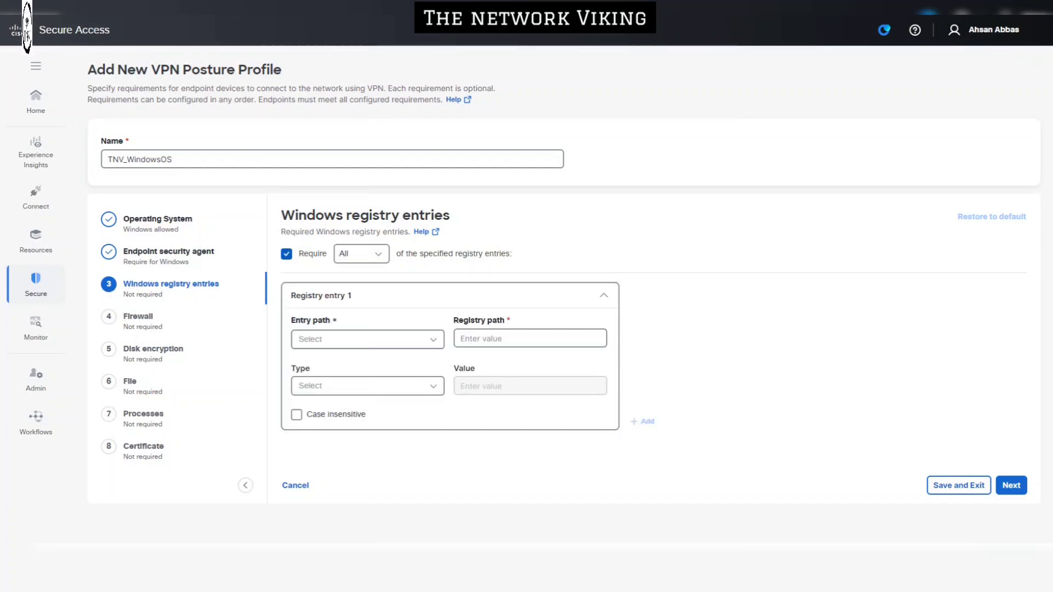
{"action": "left_click", "coordinate": [367, 339]}
{"action": "left_click", "coordinate": [433, 339]}
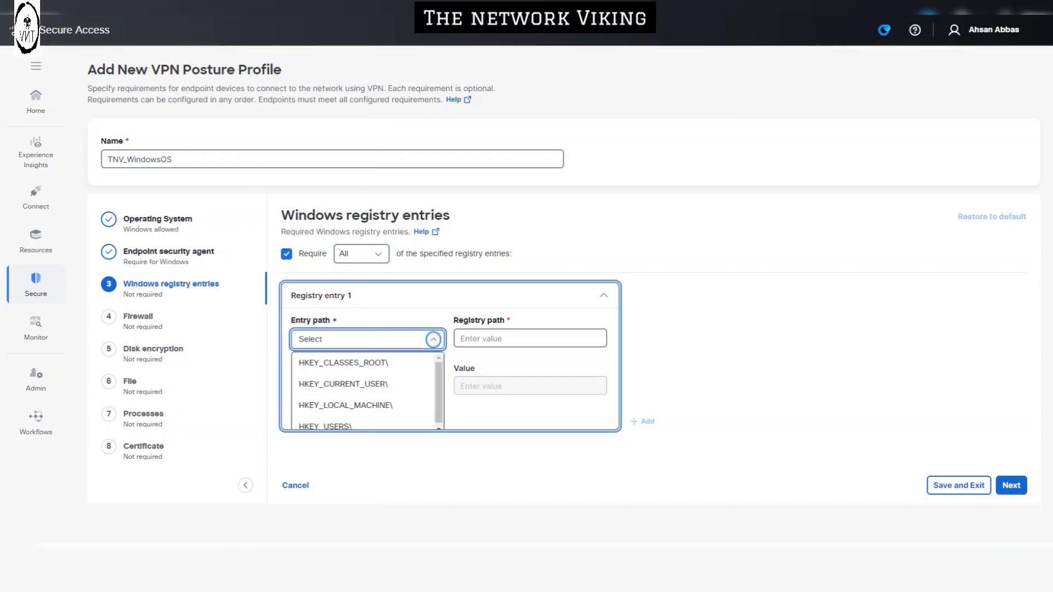
{"action": "left_click", "coordinate": [343, 363]}
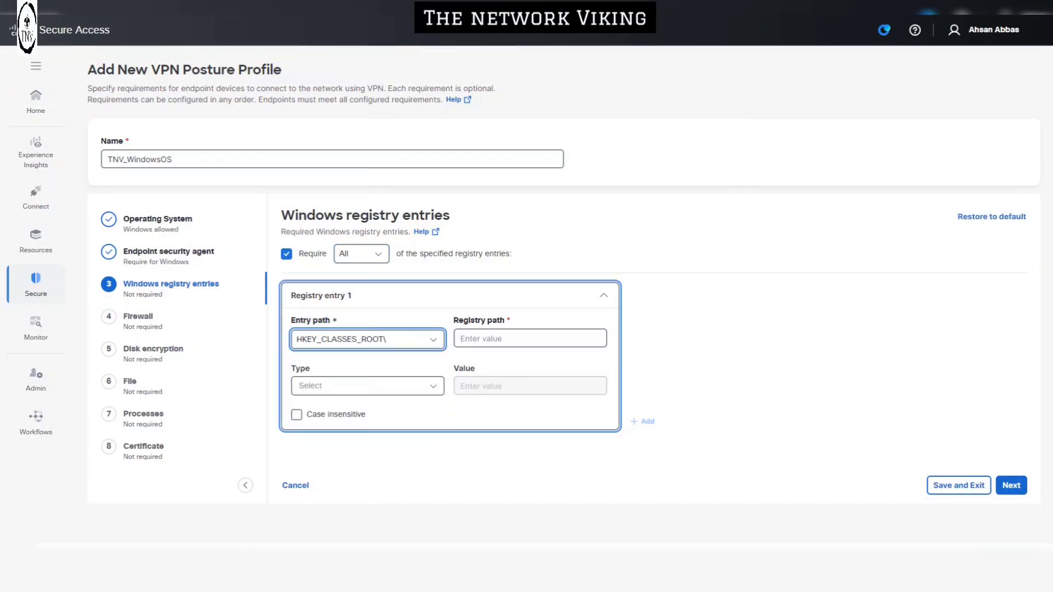
Set the first entry's registry path to sadsad and add a second entry with entry path HKEY_LOCAL_MACHINE\ and registry path asdasdasd
{"action": "left_click", "coordinate": [530, 339]}
{"action": "type", "text": "sadsad"}
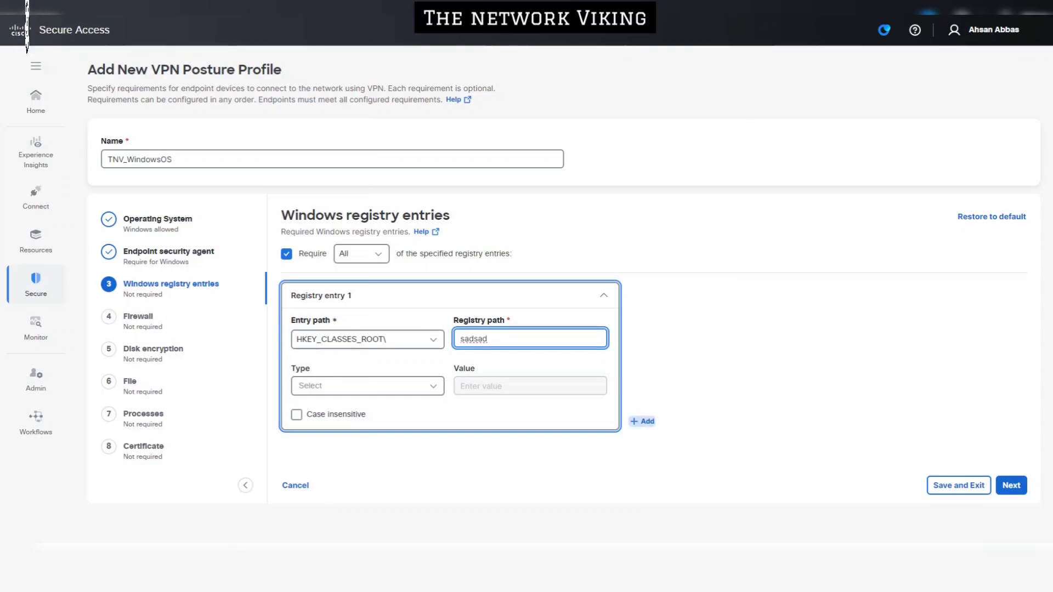
{"action": "left_click", "coordinate": [642, 421]}
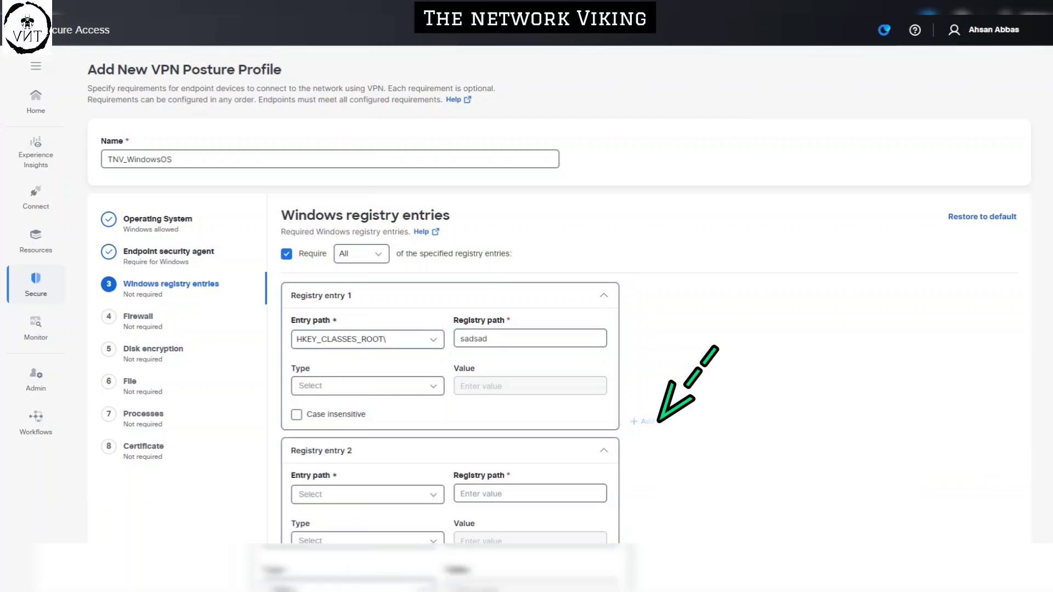
{"action": "scroll", "coordinate": [642, 421], "scroll_direction": "down", "scroll_amount": 2}
{"action": "left_click", "coordinate": [362, 403]}
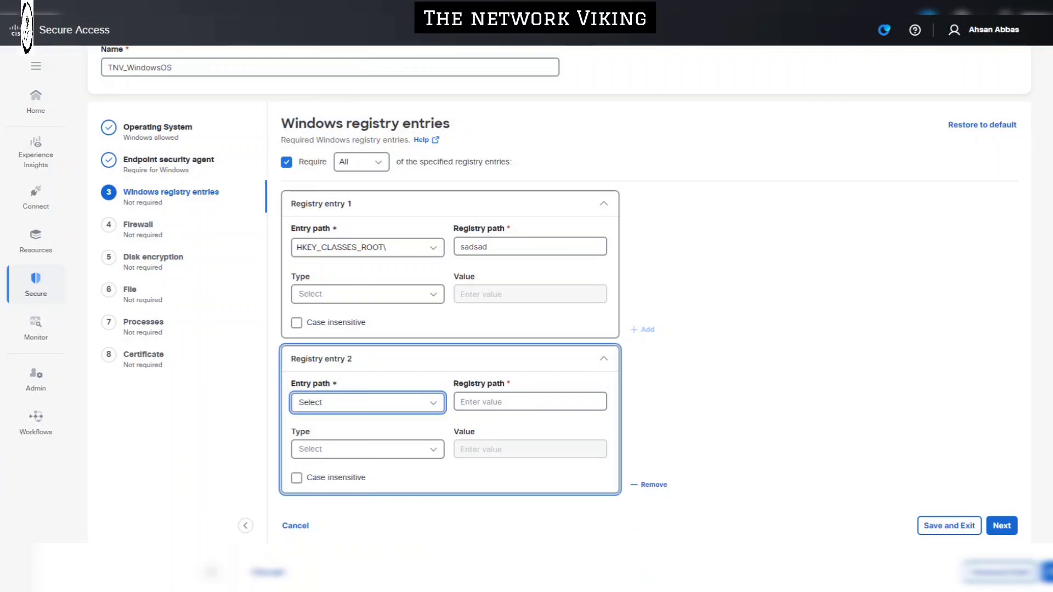
{"action": "left_click", "coordinate": [345, 469]}
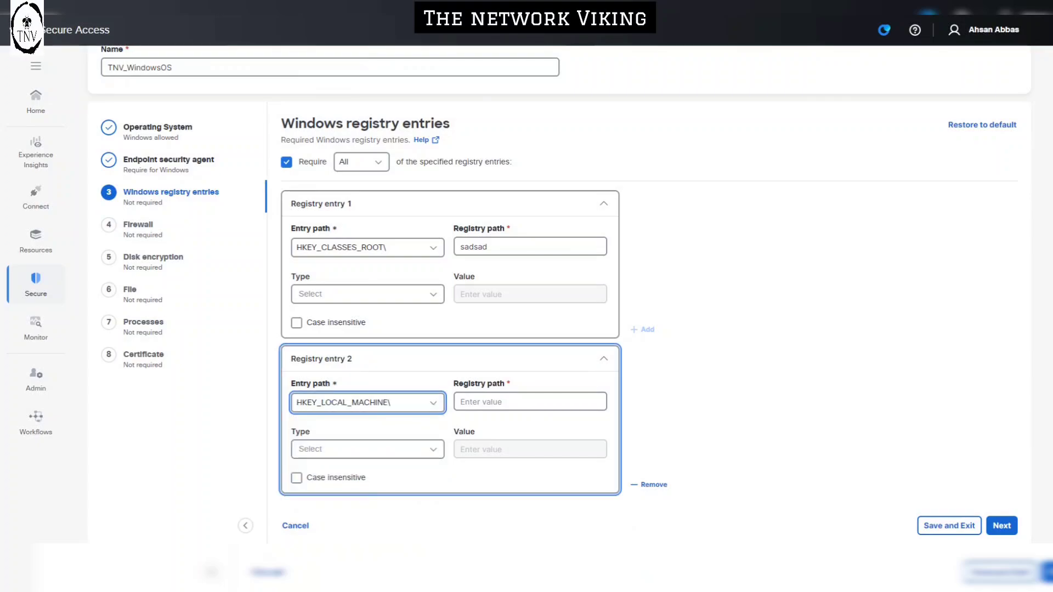
{"action": "left_click", "coordinate": [530, 402]}
{"action": "type", "text": "asdasdasd"}
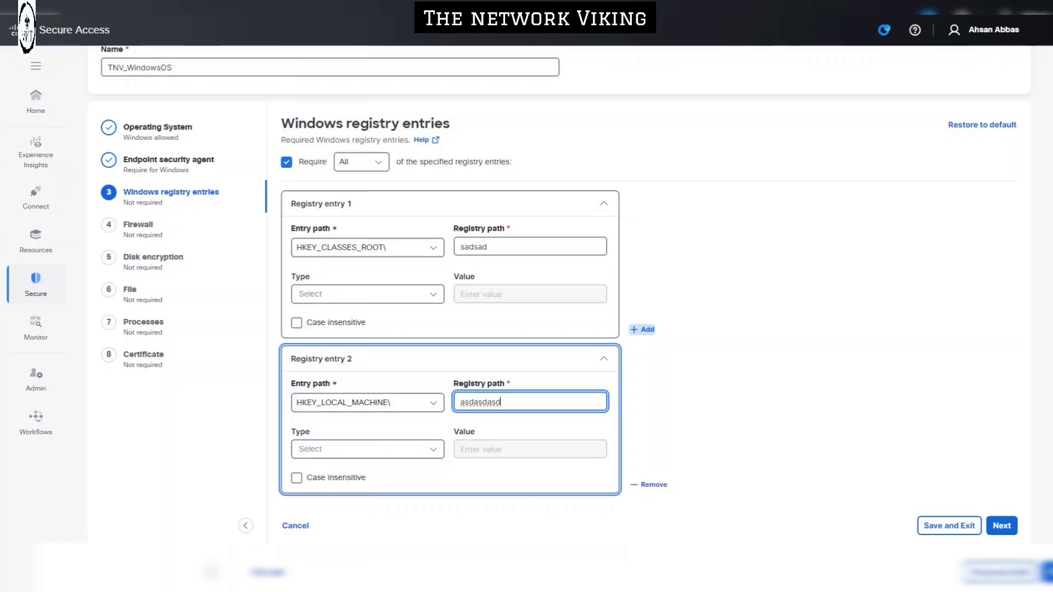
Add a third registry entry and set the requirement to Any of the specified registry entries
{"action": "left_click", "coordinate": [642, 330]}
{"action": "scroll", "coordinate": [548, 330], "scroll_direction": "up", "scroll_amount": 2}
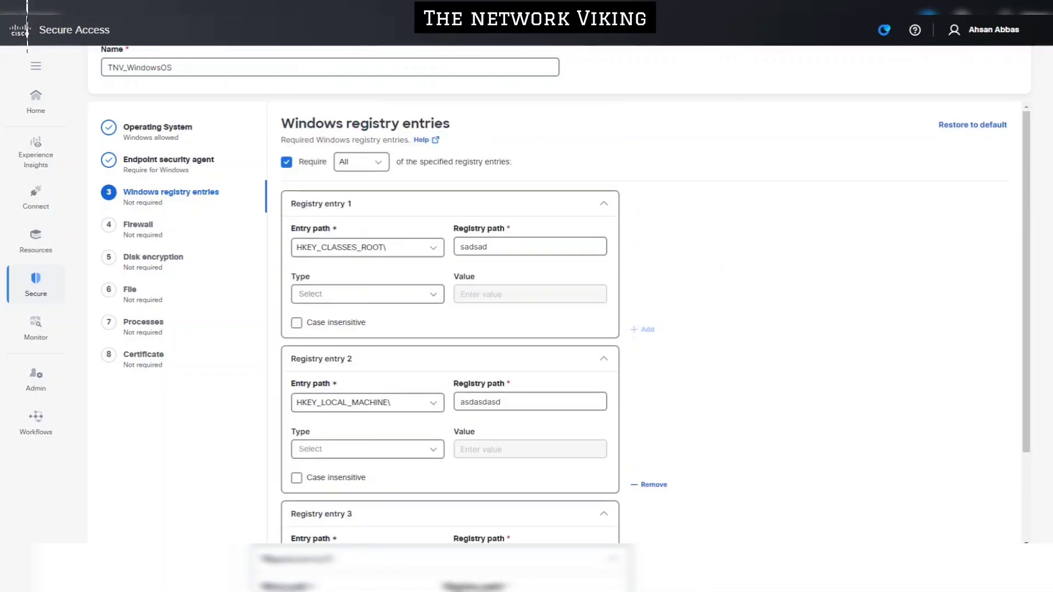
{"action": "scroll", "coordinate": [548, 296], "scroll_direction": "up", "scroll_amount": 2}
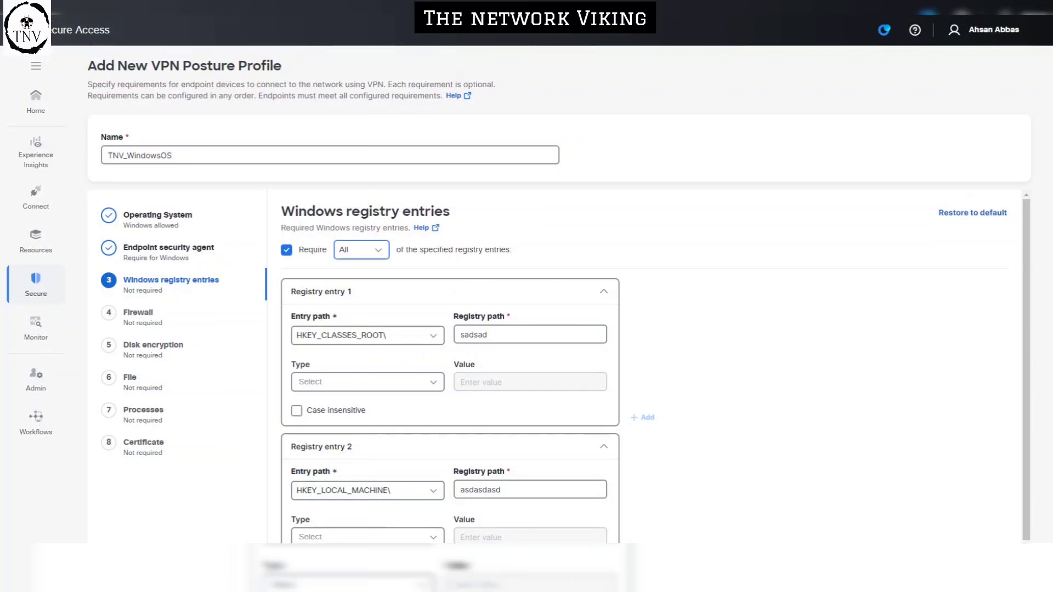
{"action": "left_click", "coordinate": [379, 250]}
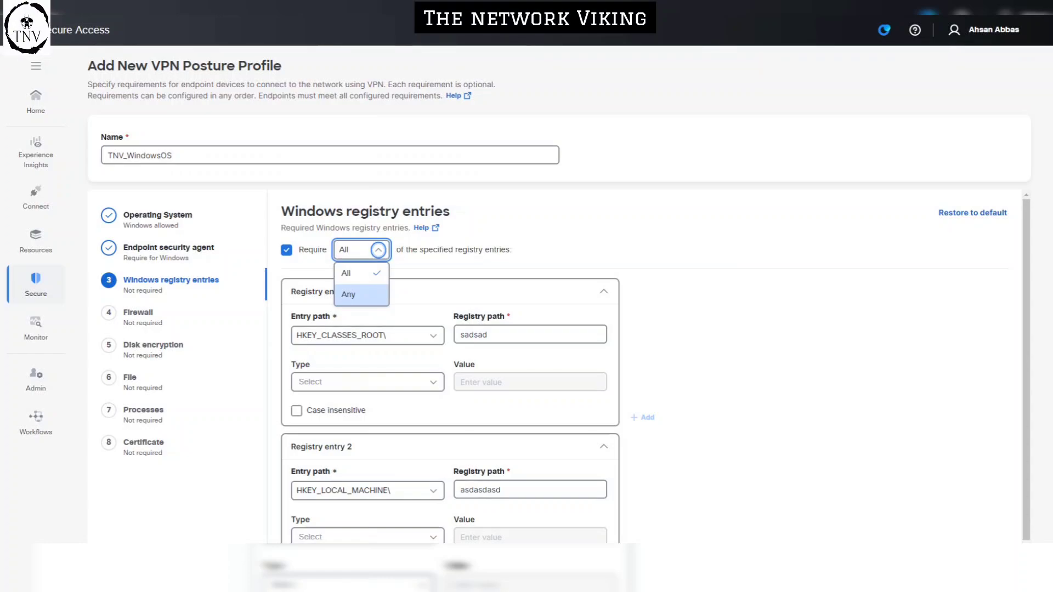
{"action": "left_click", "coordinate": [356, 294]}
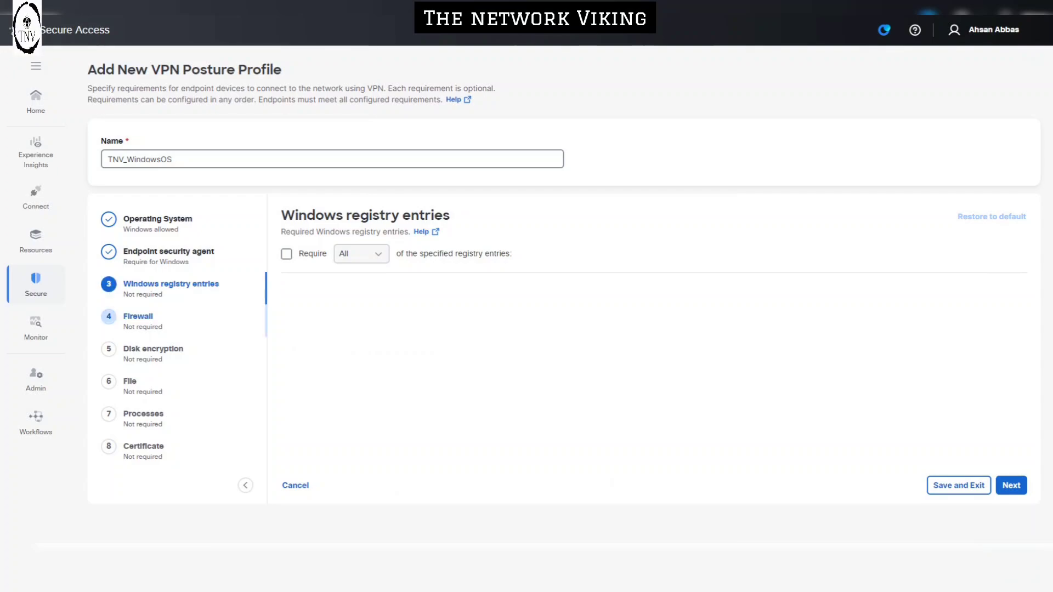
Add Windows to the operating systems requiring a firewall and remove it again
{"action": "left_click", "coordinate": [139, 317]}
{"action": "left_click", "coordinate": [550, 273]}
{"action": "left_click", "coordinate": [305, 297]}
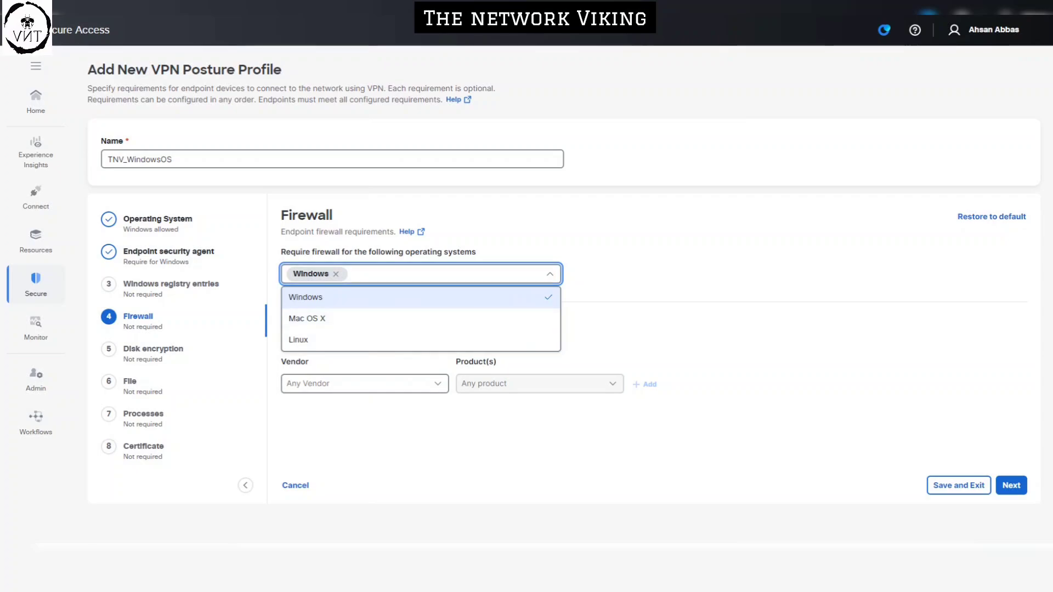
{"action": "left_click", "coordinate": [337, 274]}
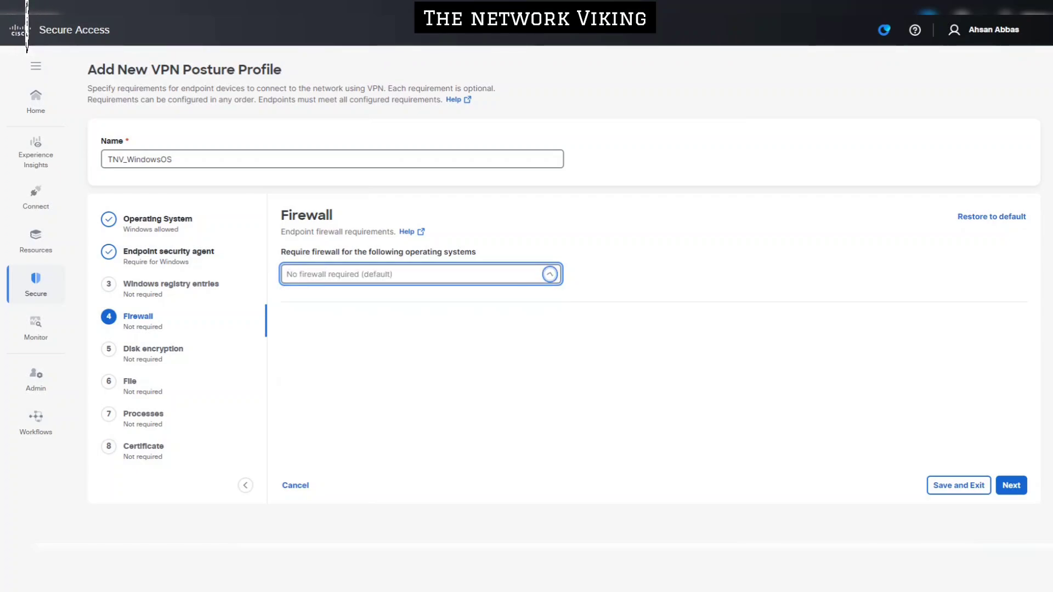
Add Windows to the operating systems requiring disk encryption and remove it again
{"action": "left_click", "coordinate": [154, 350]}
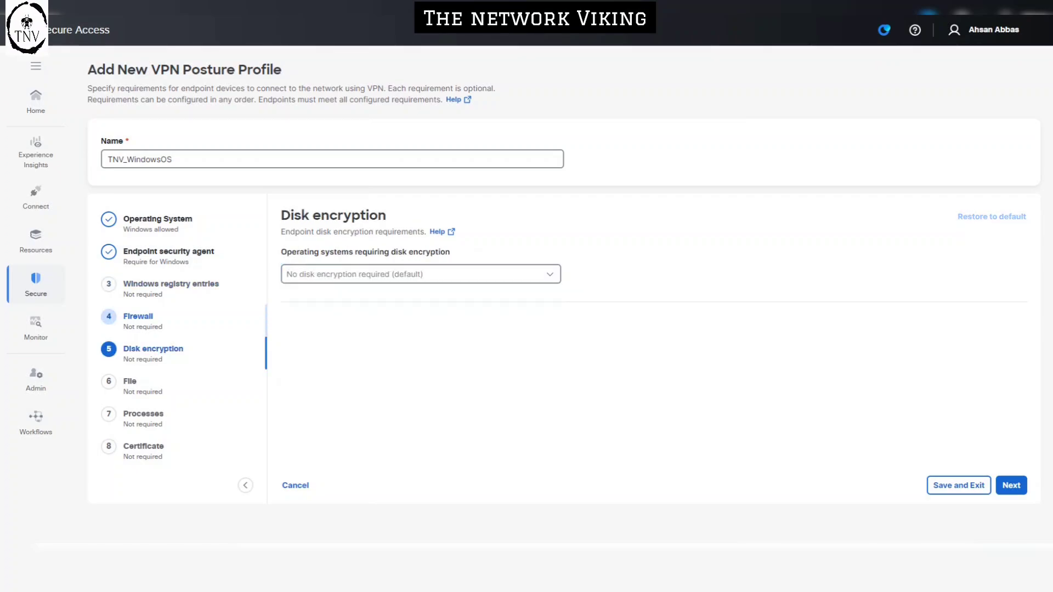
{"action": "left_click", "coordinate": [351, 275]}
{"action": "left_click", "coordinate": [550, 274]}
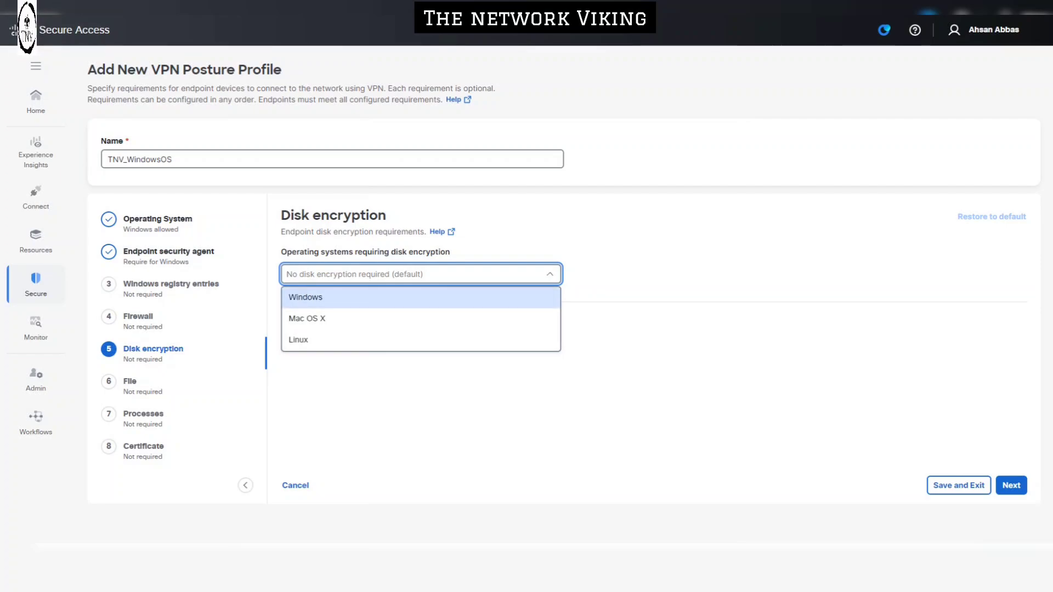
{"action": "left_click", "coordinate": [306, 296]}
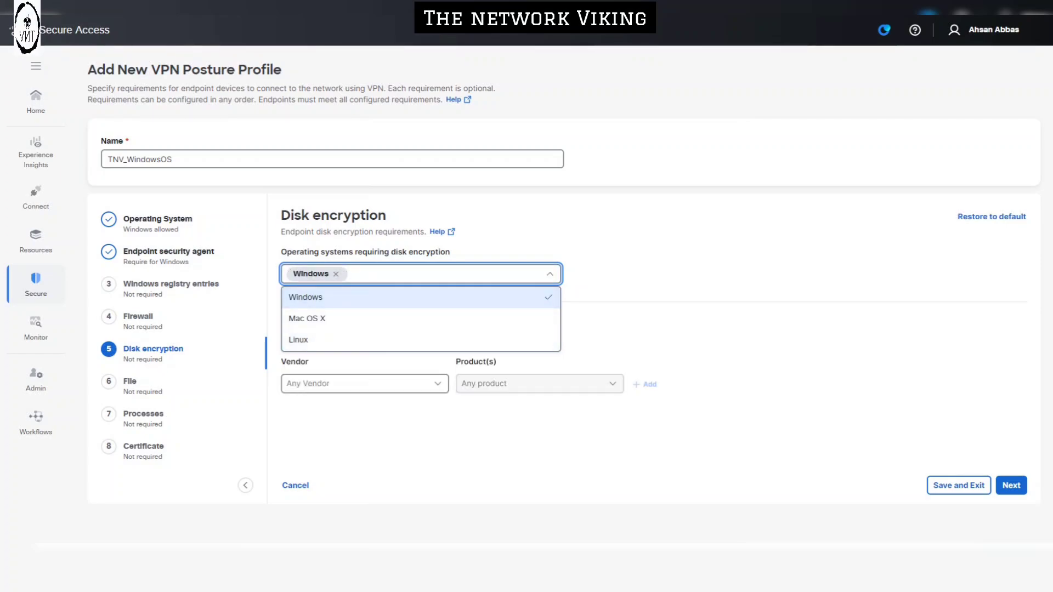
{"action": "left_click", "coordinate": [336, 275]}
Require specified files for Windows and demand that they have been updated within the last 0 days (Immediately)
{"action": "left_click", "coordinate": [130, 382]}
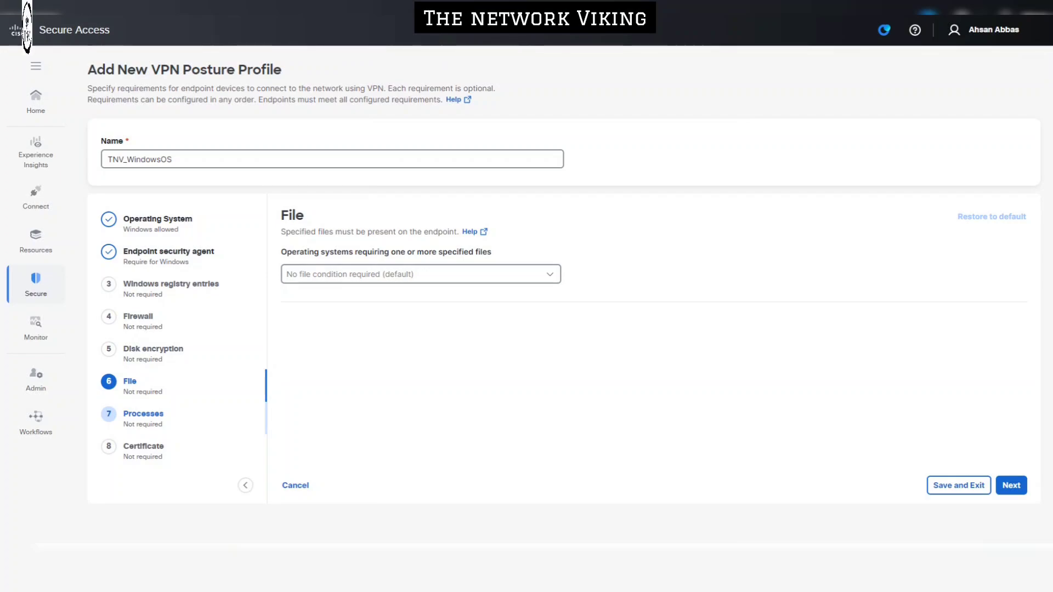
{"action": "left_click_drag", "start_coordinate": [290, 231], "coordinate": [438, 231]}
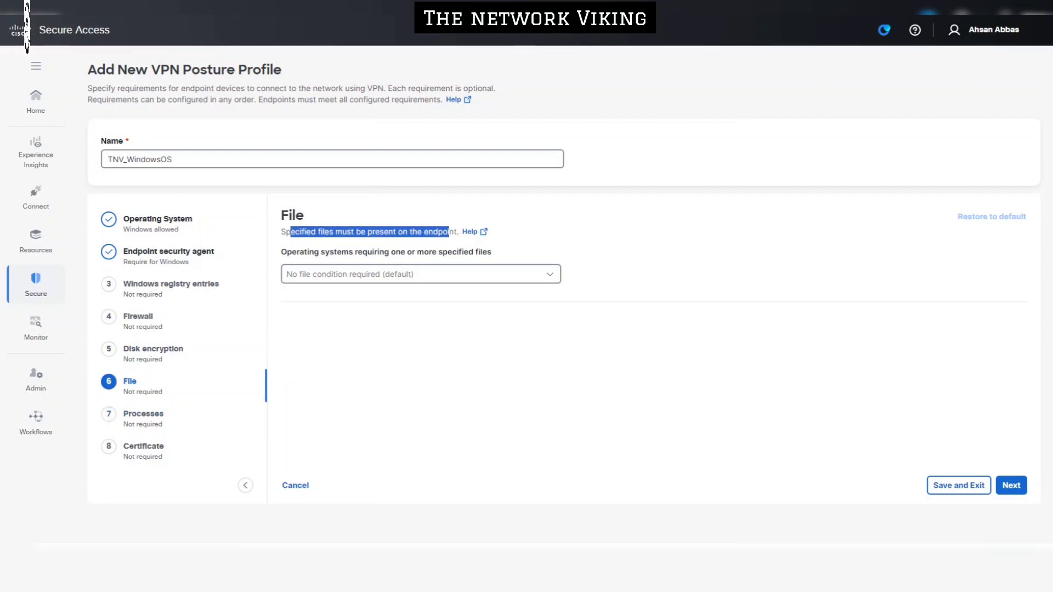
{"action": "left_click", "coordinate": [417, 274]}
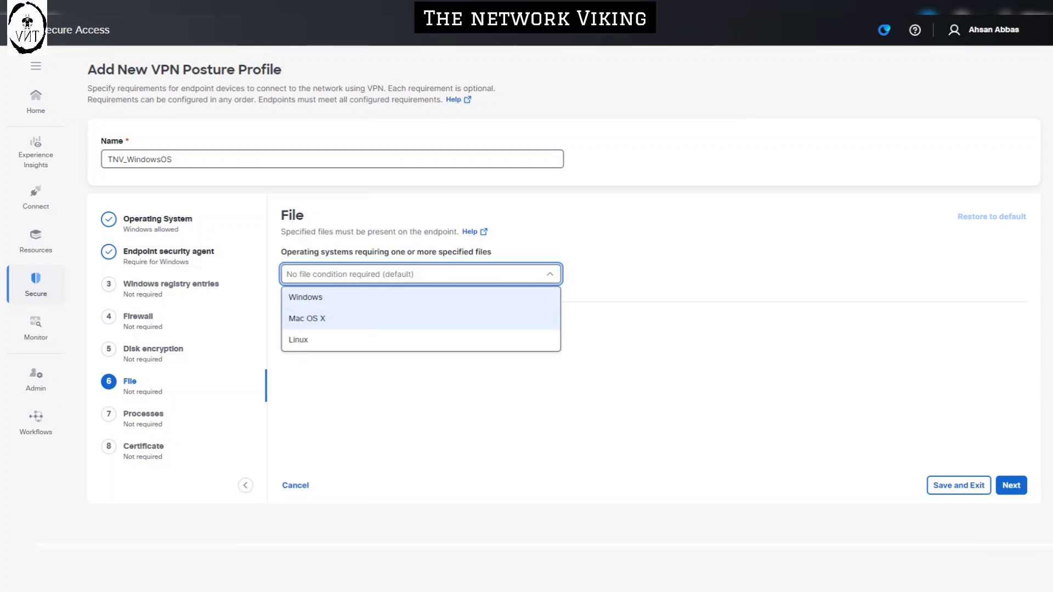
{"action": "left_click", "coordinate": [329, 297]}
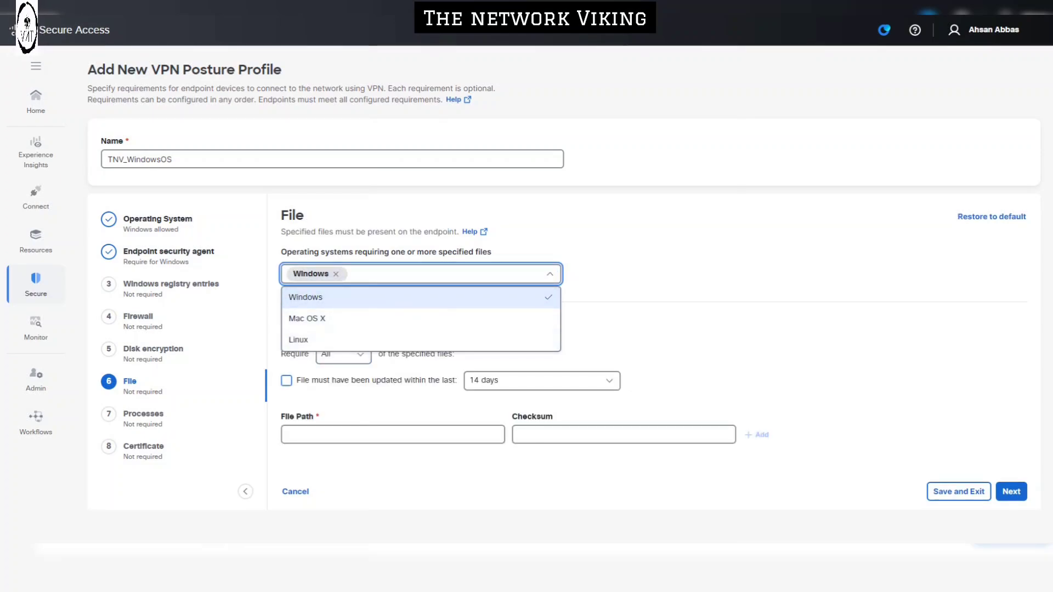
{"action": "left_click", "coordinate": [286, 381]}
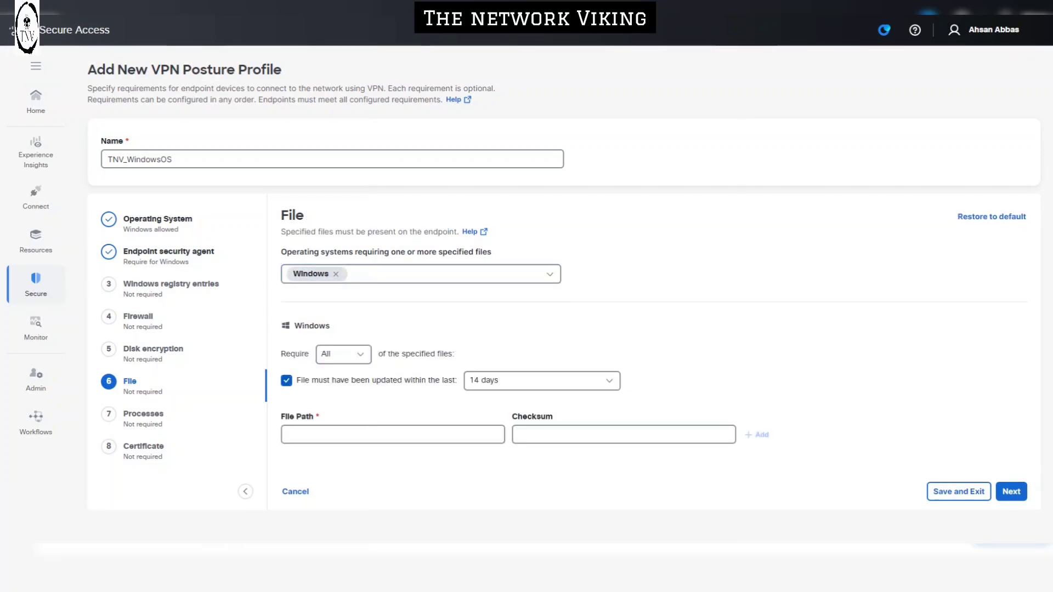
{"action": "left_click_drag", "start_coordinate": [323, 380], "coordinate": [448, 380]}
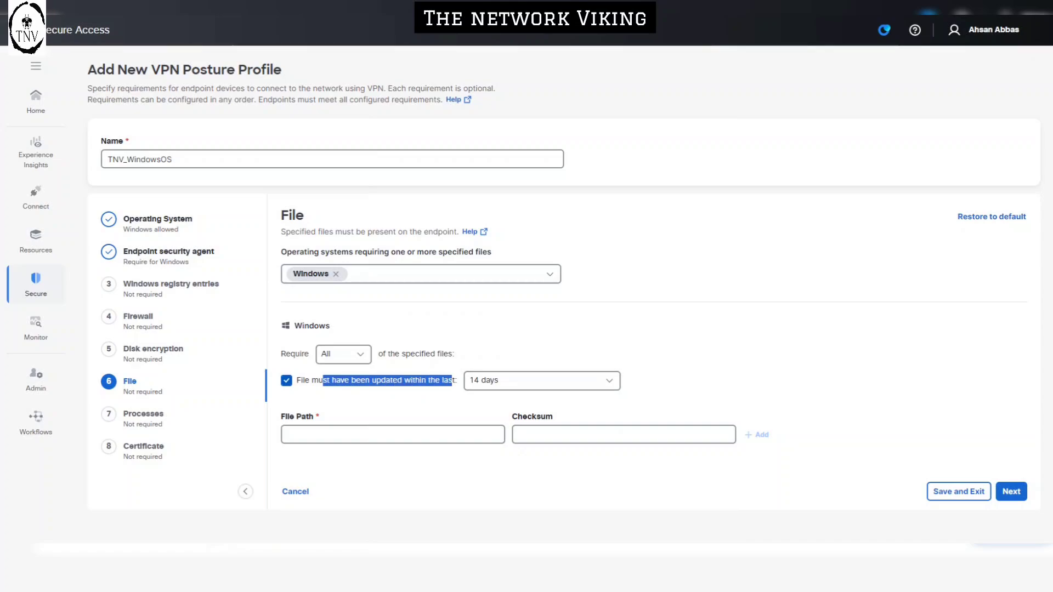
{"action": "left_click", "coordinate": [538, 380]}
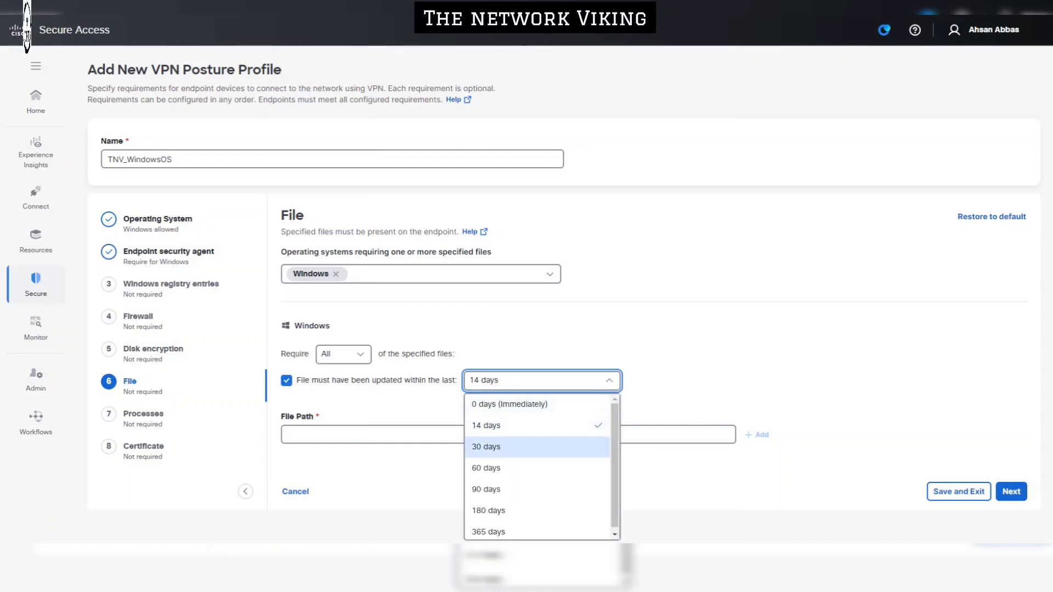
{"action": "scroll", "coordinate": [538, 447], "scroll_direction": "down", "scroll_amount": 1}
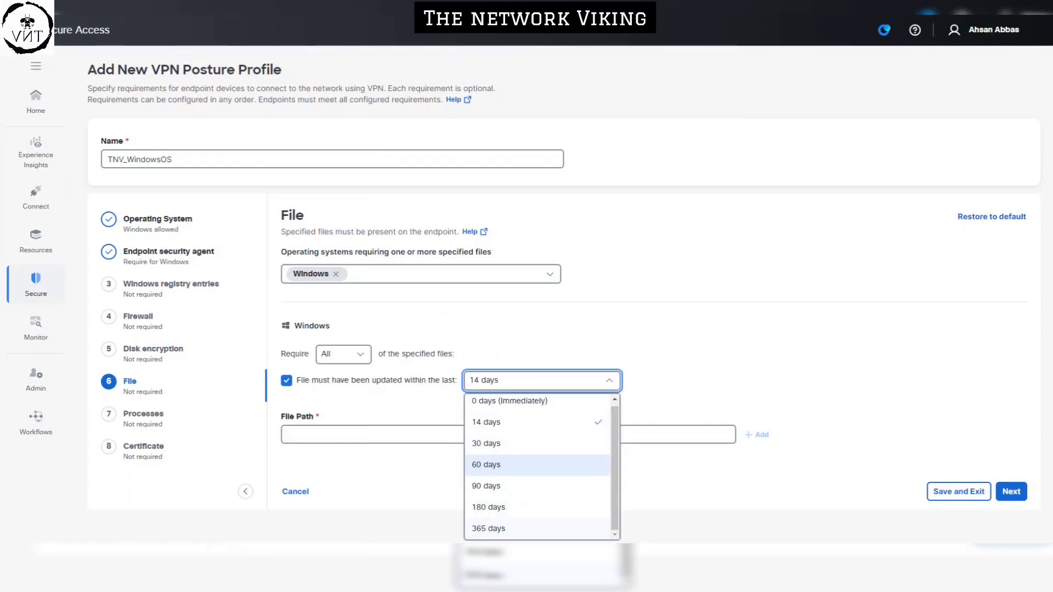
{"action": "key", "text": "Return"}
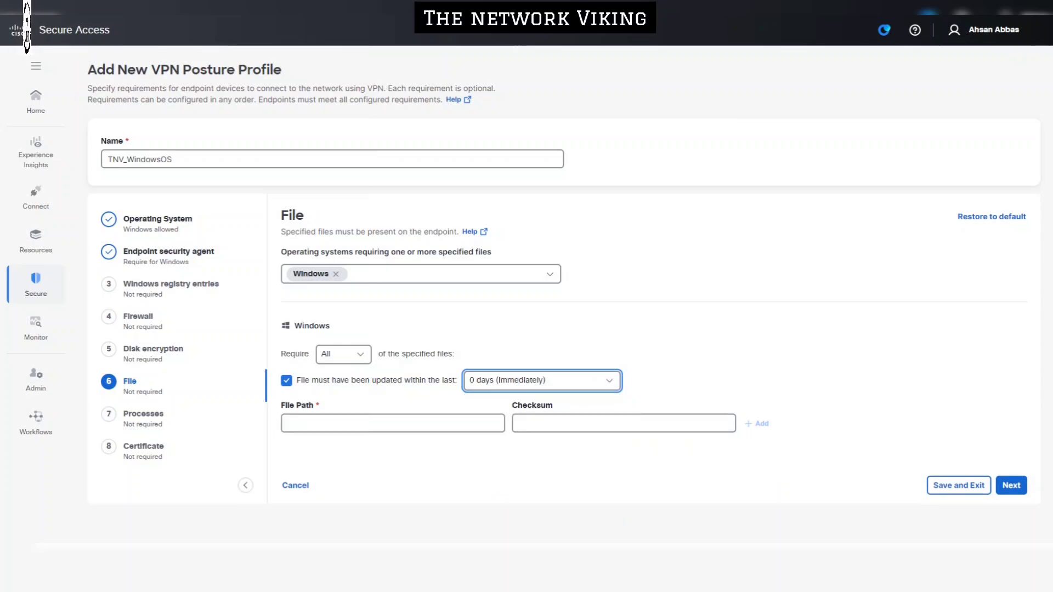
Remove Windows from the operating systems requiring specified files, leaving the file path and checksum empty
{"action": "left_click", "coordinate": [393, 423]}
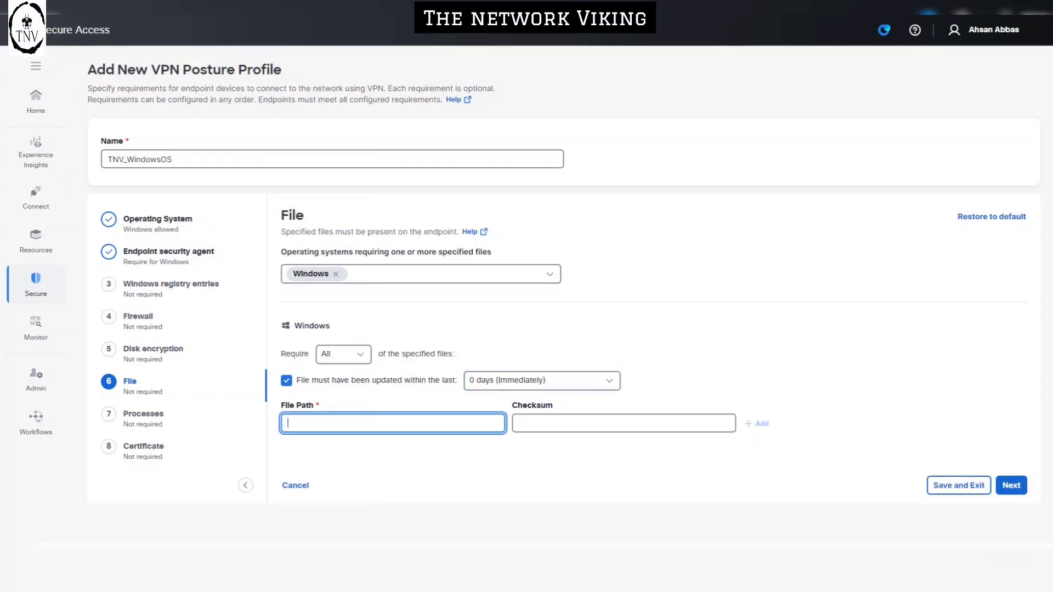
{"action": "left_click", "coordinate": [624, 424]}
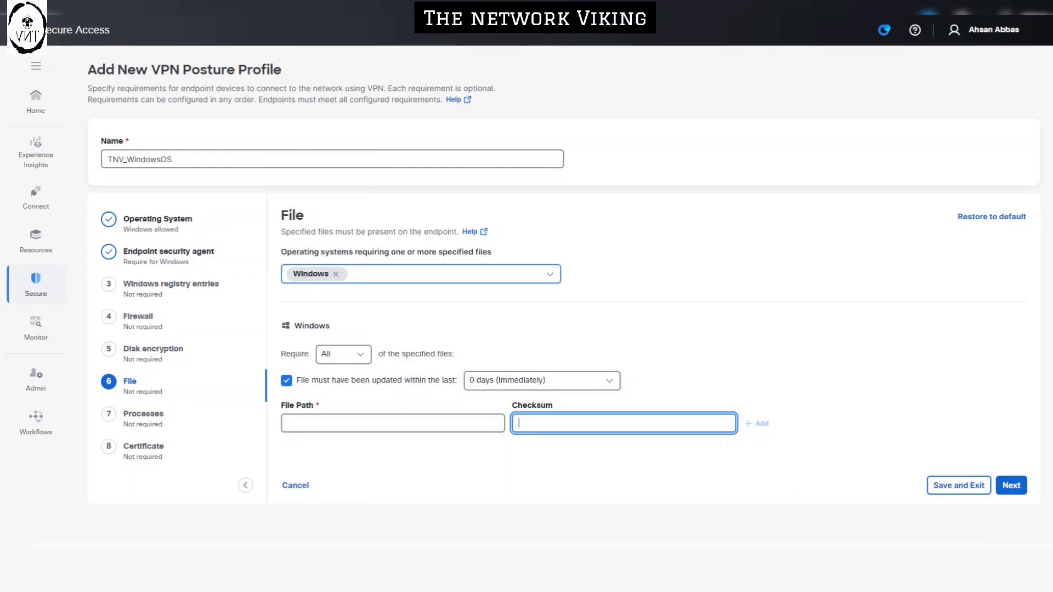
{"action": "left_click", "coordinate": [449, 274]}
{"action": "left_click", "coordinate": [335, 274]}
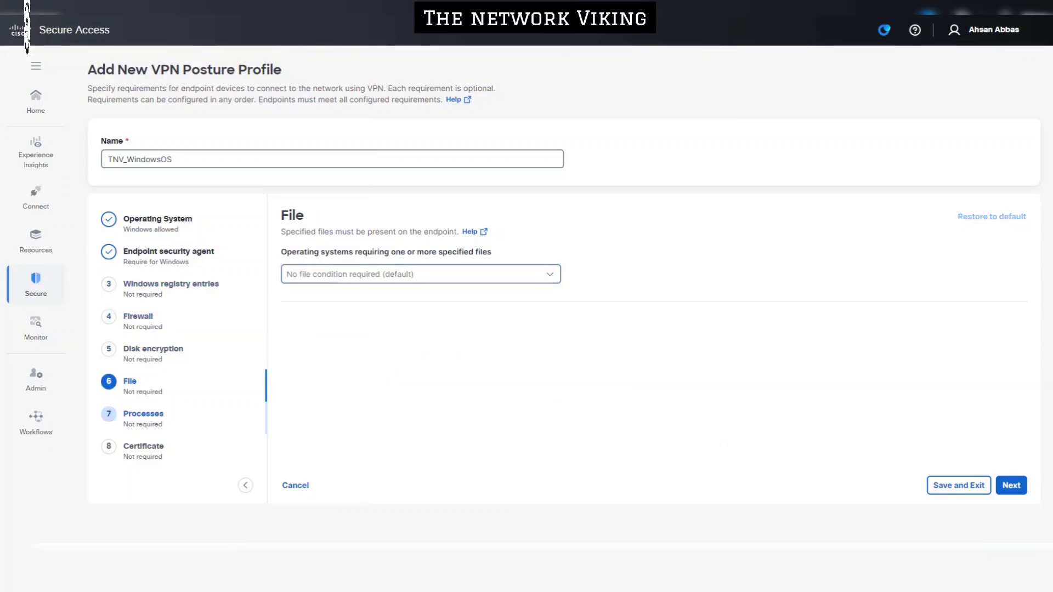
View the process and certificate requirements and remove Windows from the endpoint security agent requirement
{"action": "left_click", "coordinate": [143, 415]}
{"action": "left_click", "coordinate": [143, 447]}
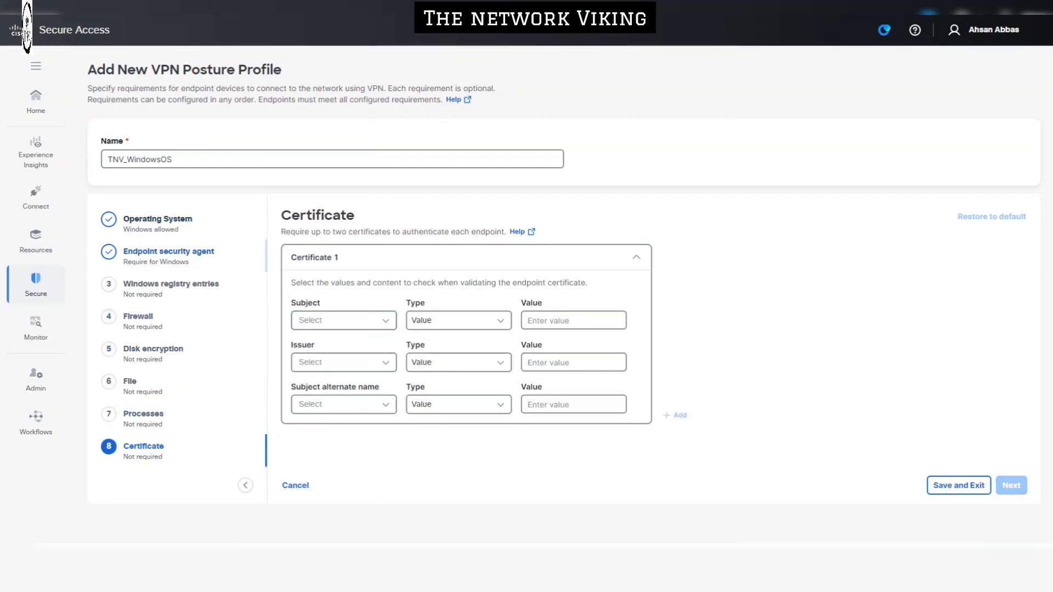
{"action": "left_click", "coordinate": [169, 253]}
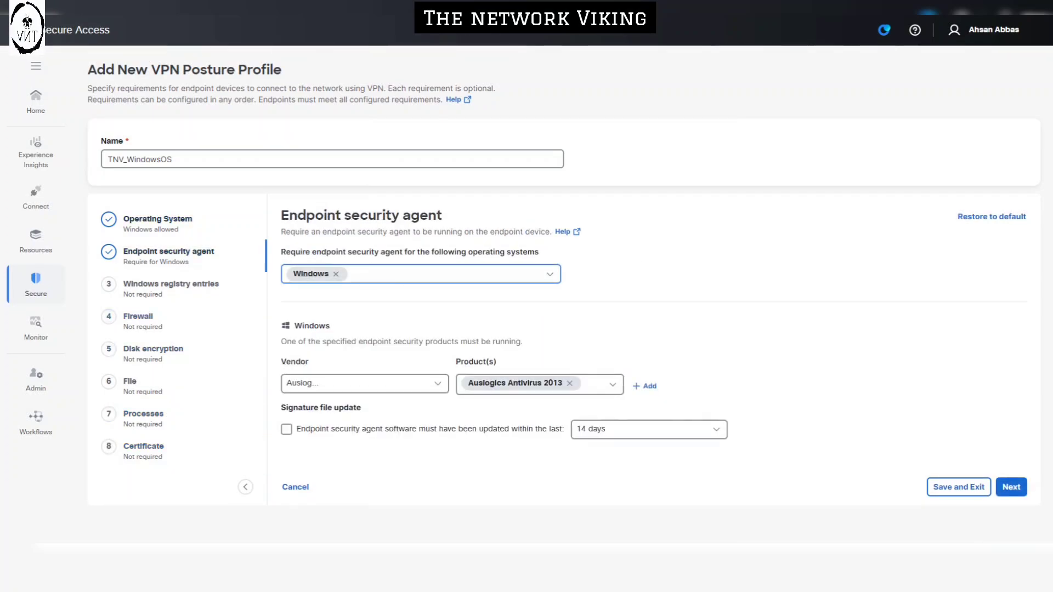
{"action": "left_click", "coordinate": [337, 274]}
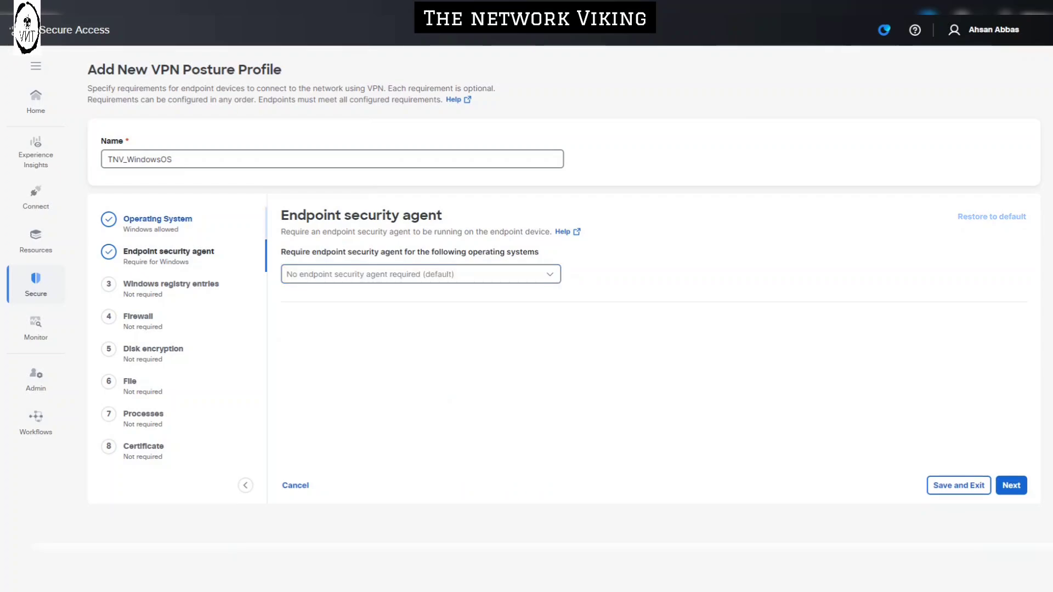
Return to the operating system requirement, keep Windows at any version, and save the TNV_WindowsOS posture profile
{"action": "left_click", "coordinate": [157, 220]}
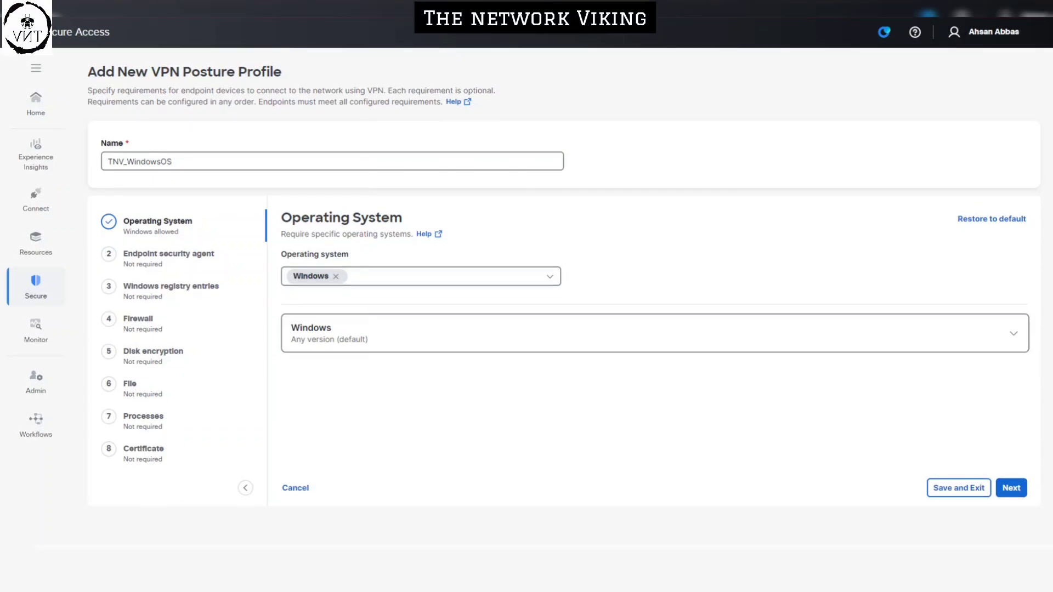
{"action": "left_click_drag", "start_coordinate": [160, 72], "coordinate": [282, 72]}
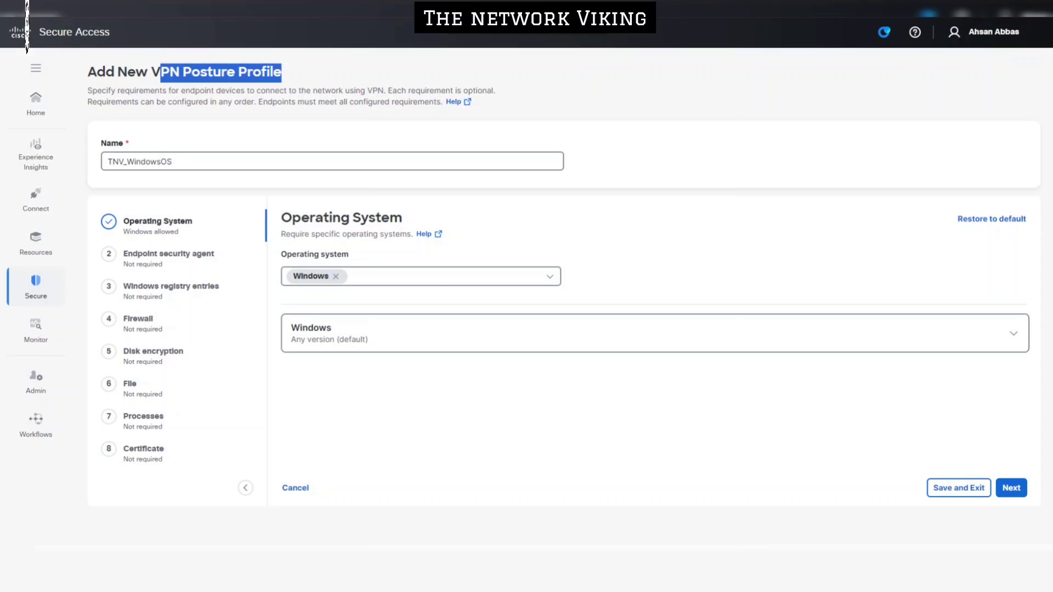
{"action": "left_click", "coordinate": [329, 161]}
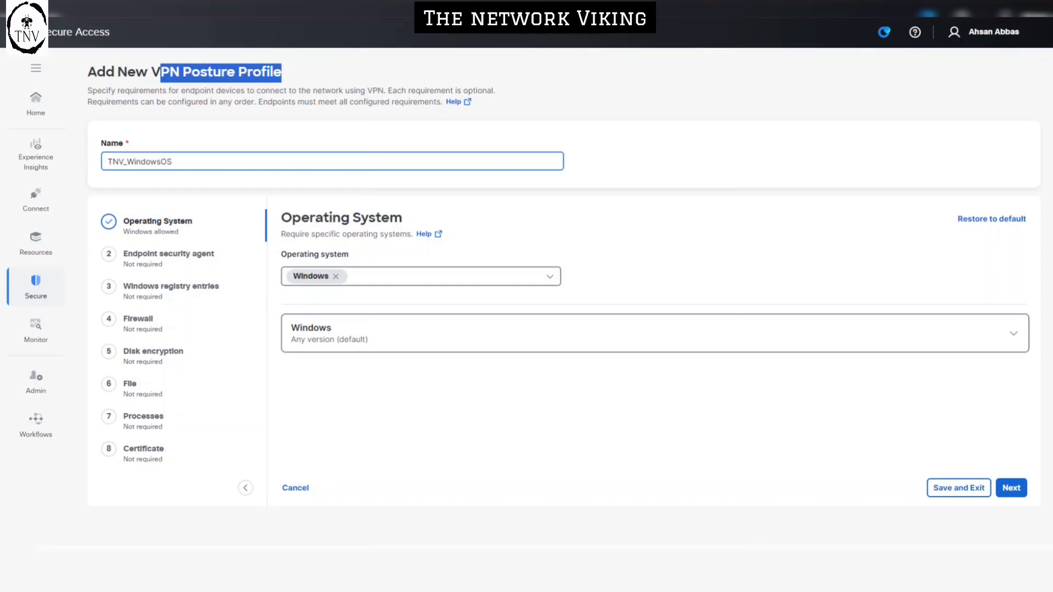
{"action": "left_click", "coordinate": [351, 137]}
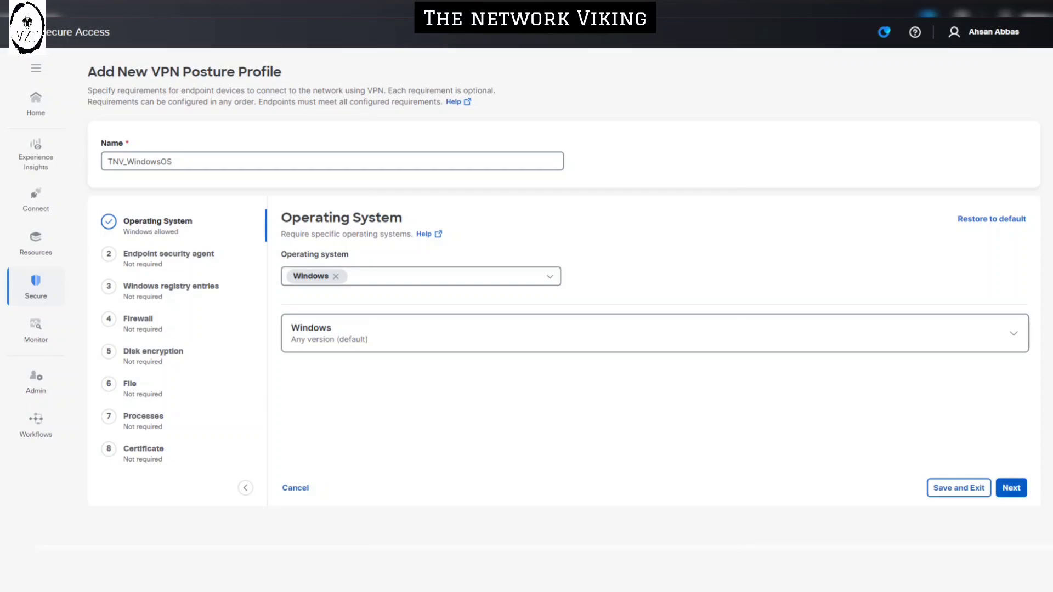
{"action": "left_click", "coordinate": [1011, 488]}
{"action": "left_click", "coordinate": [959, 488]}
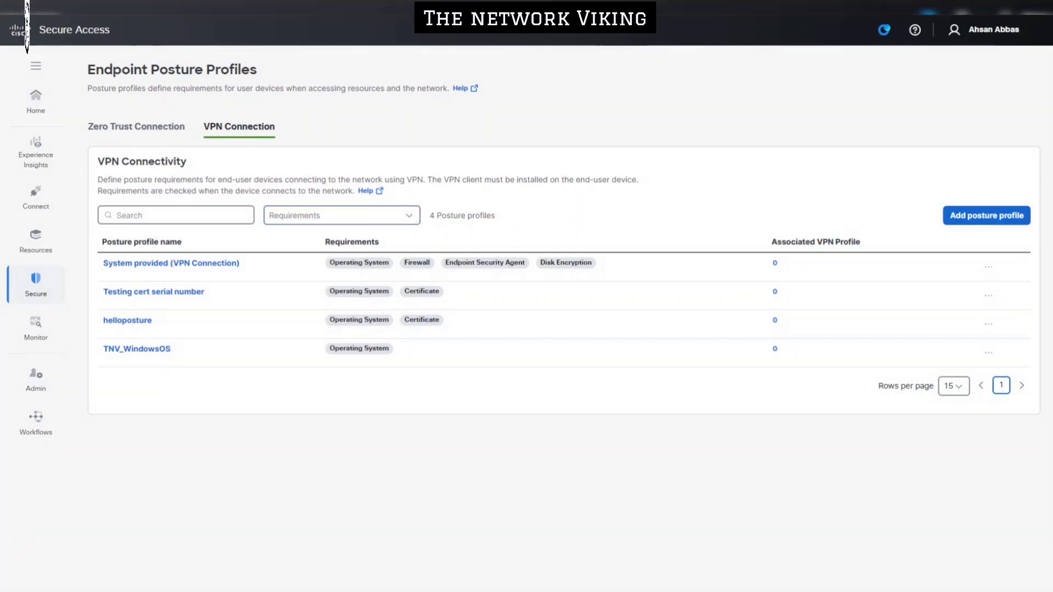
Open the general settings of the The_Network_Viking VPN profile under End User Connectivity, Virtual Private Network
{"action": "left_click", "coordinate": [35, 198]}
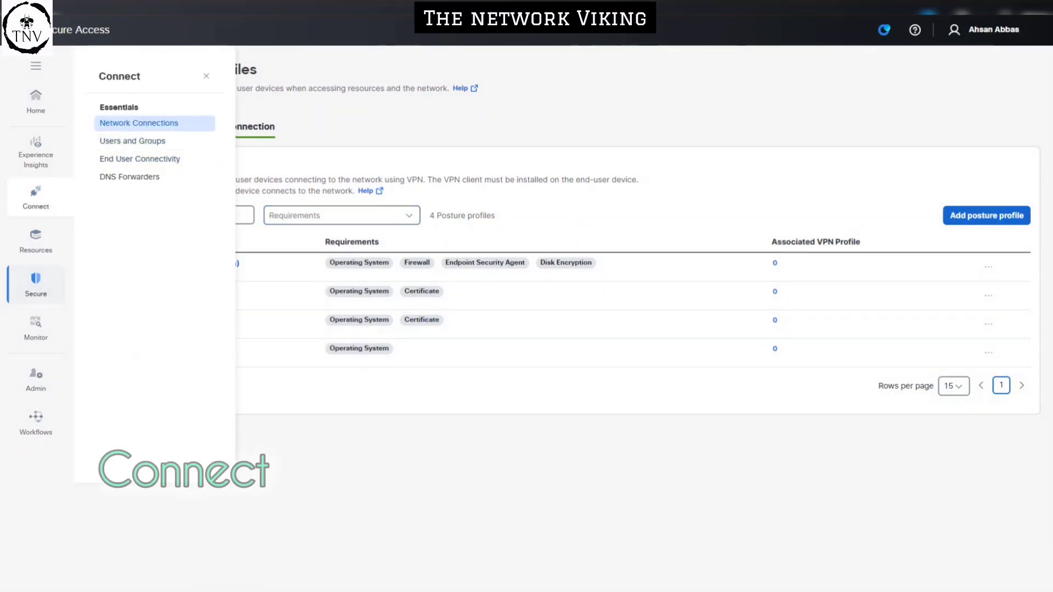
{"action": "left_click", "coordinate": [140, 158]}
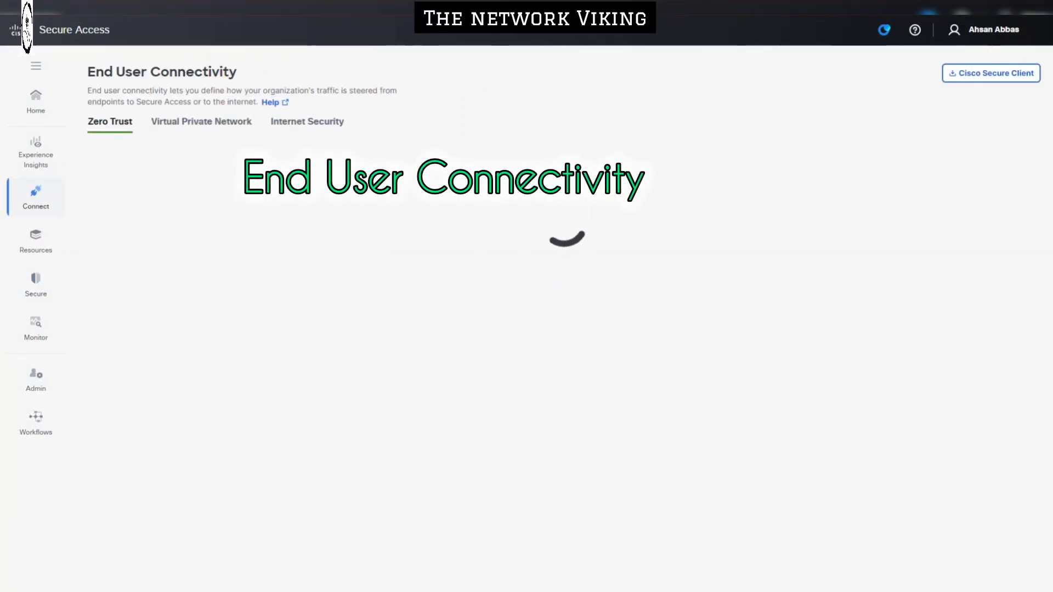
{"action": "left_click", "coordinate": [201, 121]}
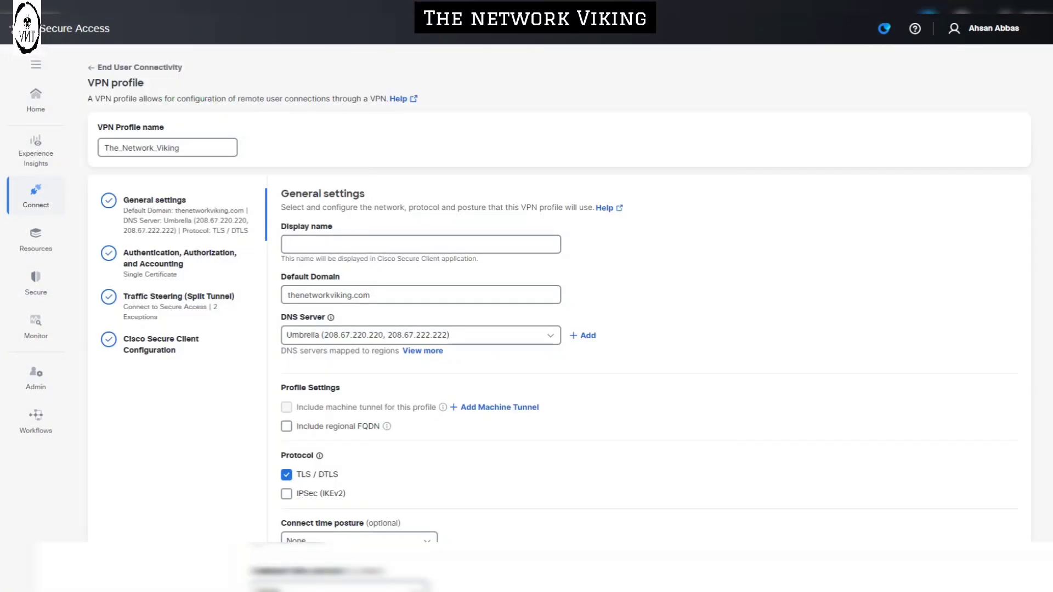
{"action": "left_click", "coordinate": [421, 244]}
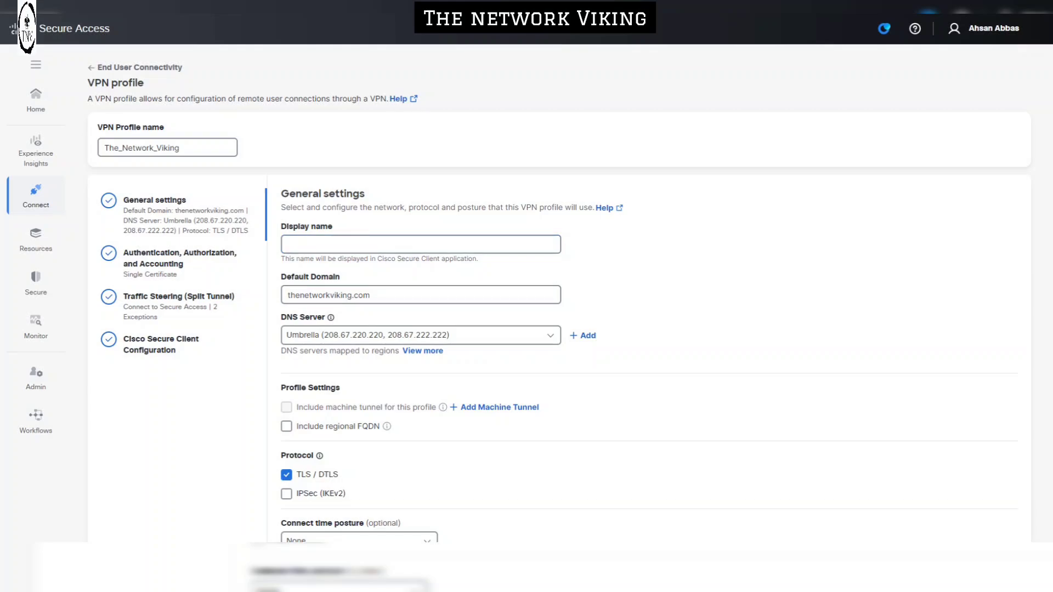
Set the VPN profile's connect time posture to TNV_WindowsOS and proceed to the Cisco Secure Client configuration
{"action": "scroll", "coordinate": [558, 296], "scroll_direction": "down", "scroll_amount": 2}
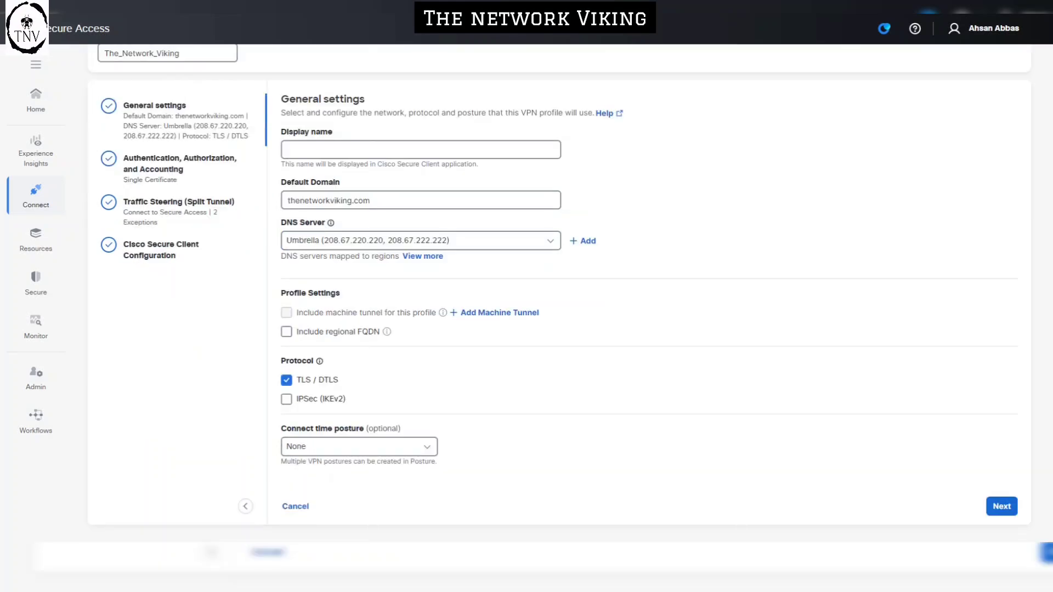
{"action": "left_click", "coordinate": [360, 446]}
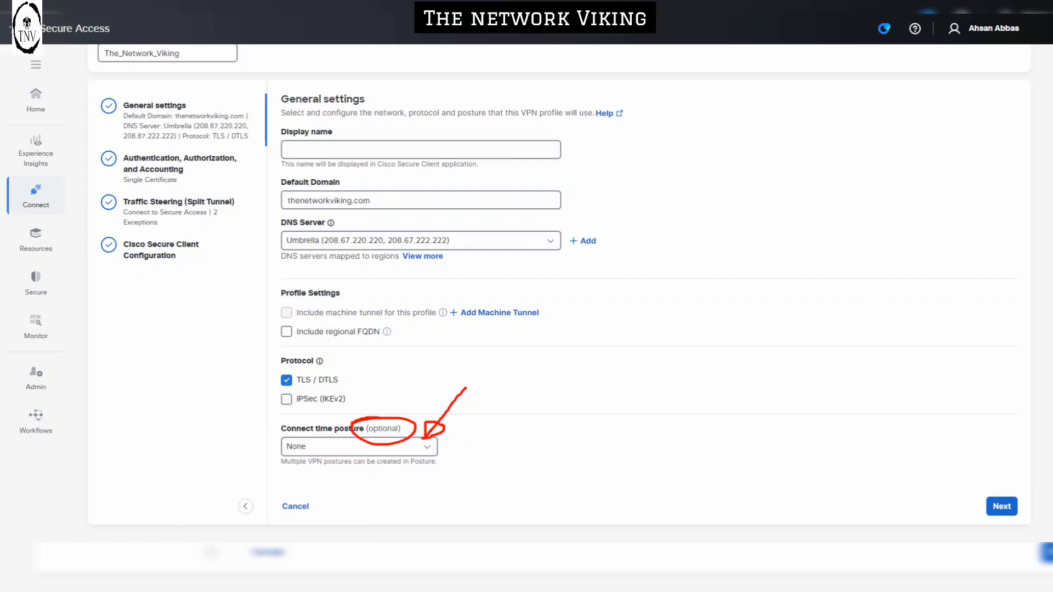
{"action": "left_click", "coordinate": [359, 446]}
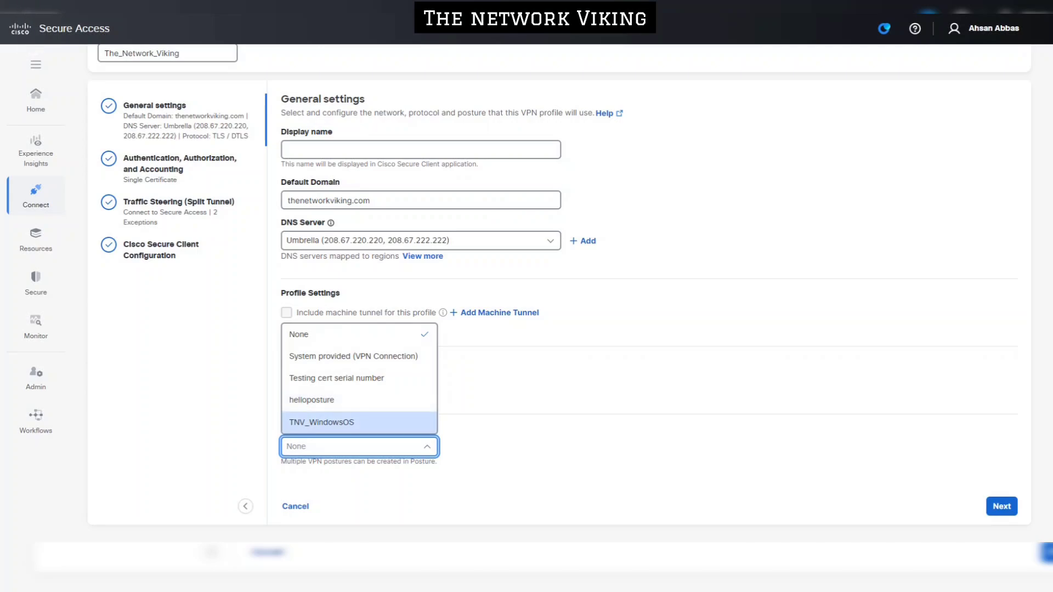
{"action": "left_click", "coordinate": [351, 422]}
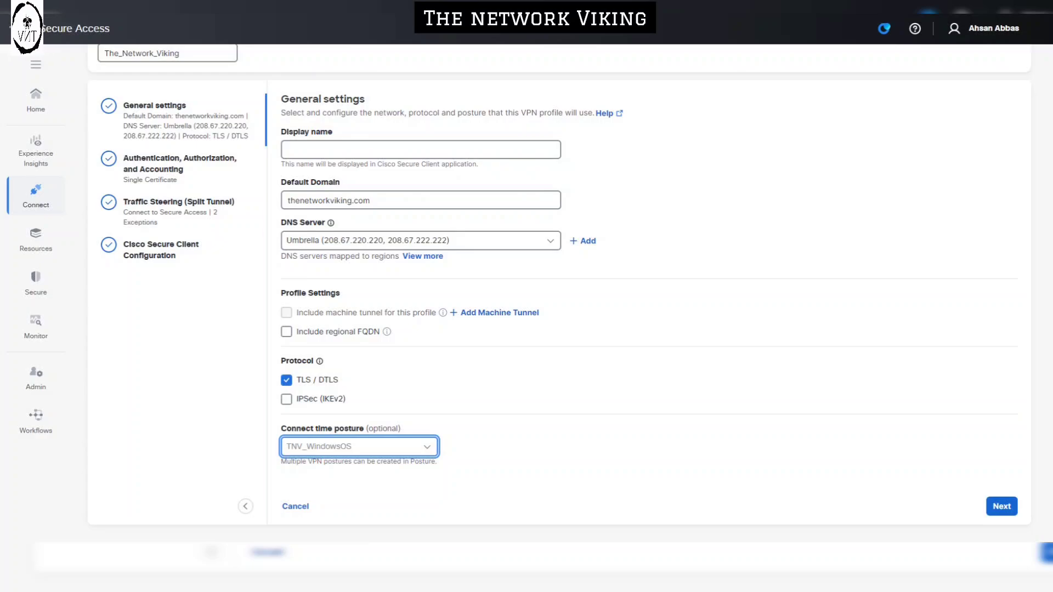
{"action": "left_click", "coordinate": [161, 250]}
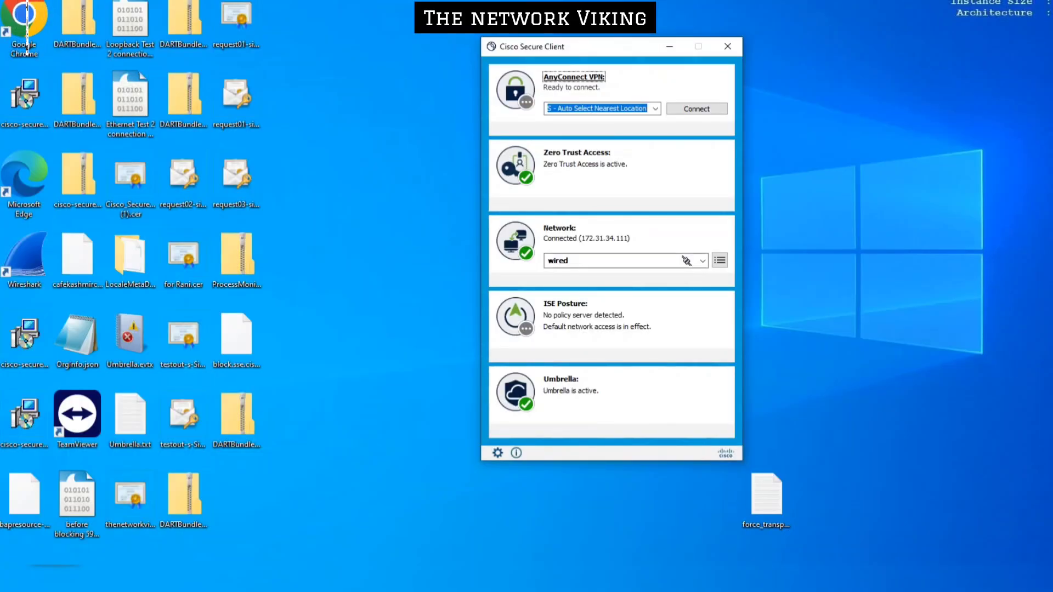
Switch to Cisco Secure Client on the Windows endpoint, connect AnyConnect VPN to The_Network_Viking over TLS, and disconnect again
{"action": "left_click", "coordinate": [655, 109]}
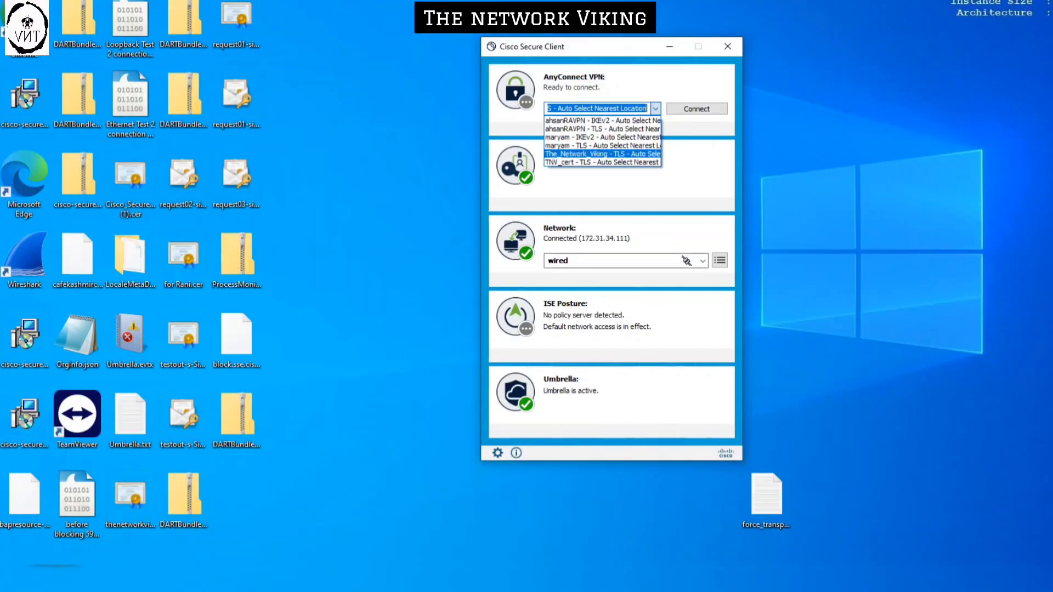
{"action": "left_click", "coordinate": [576, 154]}
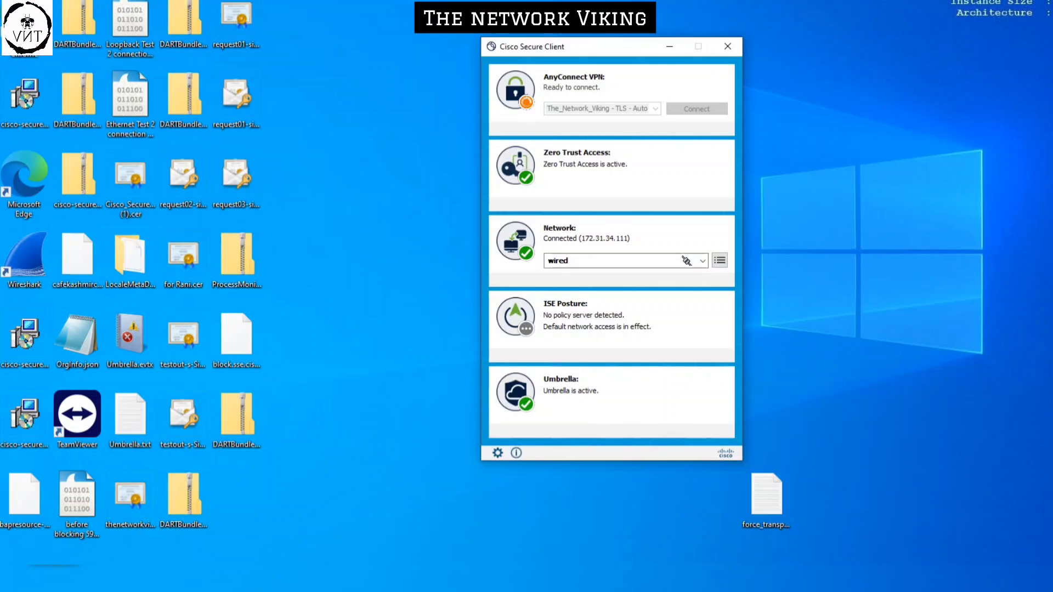
{"action": "left_click_drag", "start_coordinate": [604, 47], "coordinate": [504, 58]}
{"action": "left_click", "coordinate": [598, 120]}
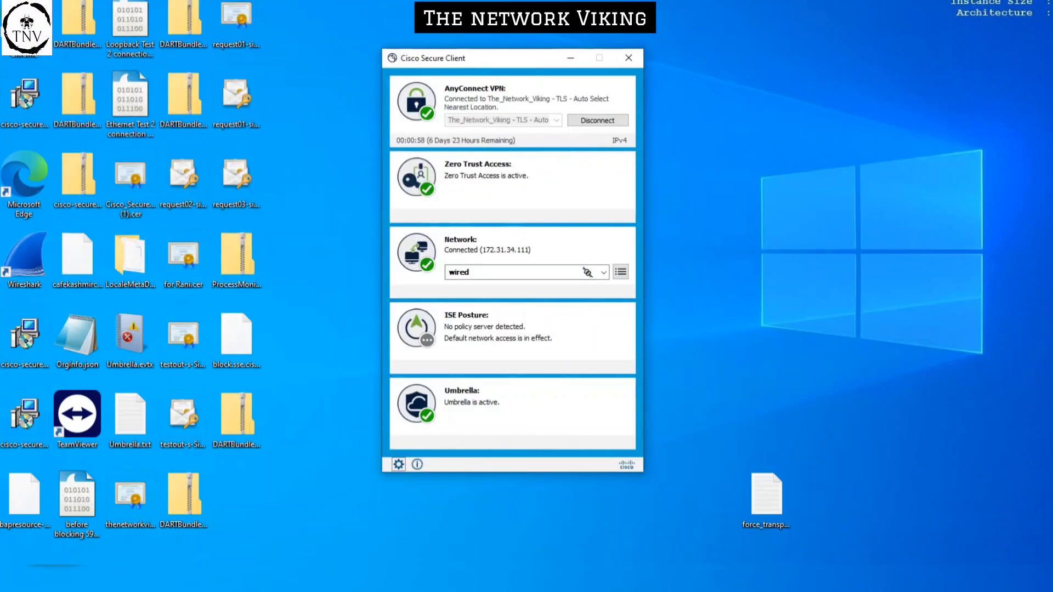
{"action": "left_click_drag", "start_coordinate": [513, 58], "coordinate": [463, 47]}
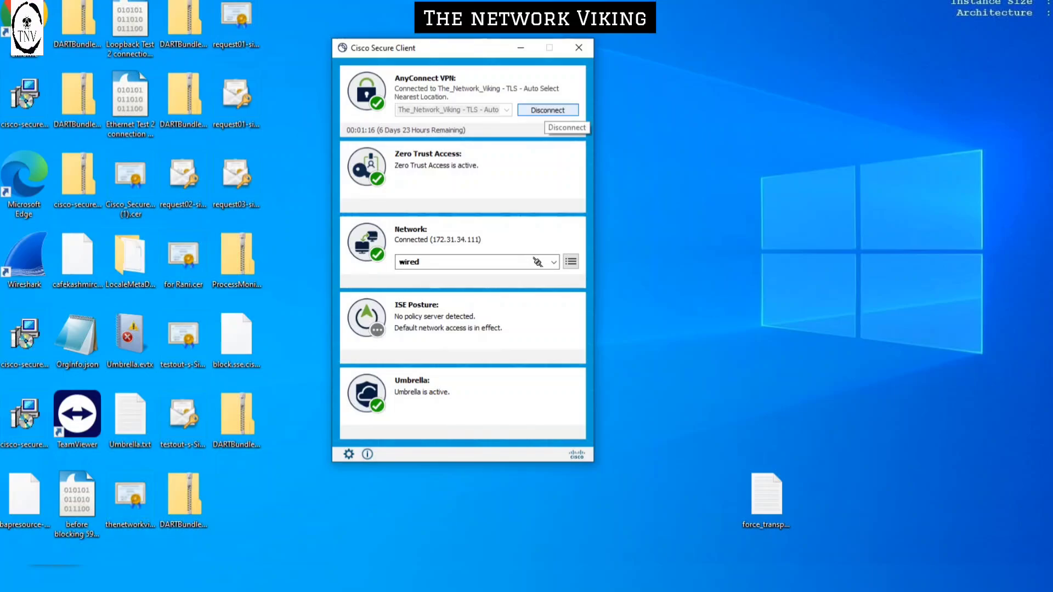
{"action": "left_click", "coordinate": [548, 110]}
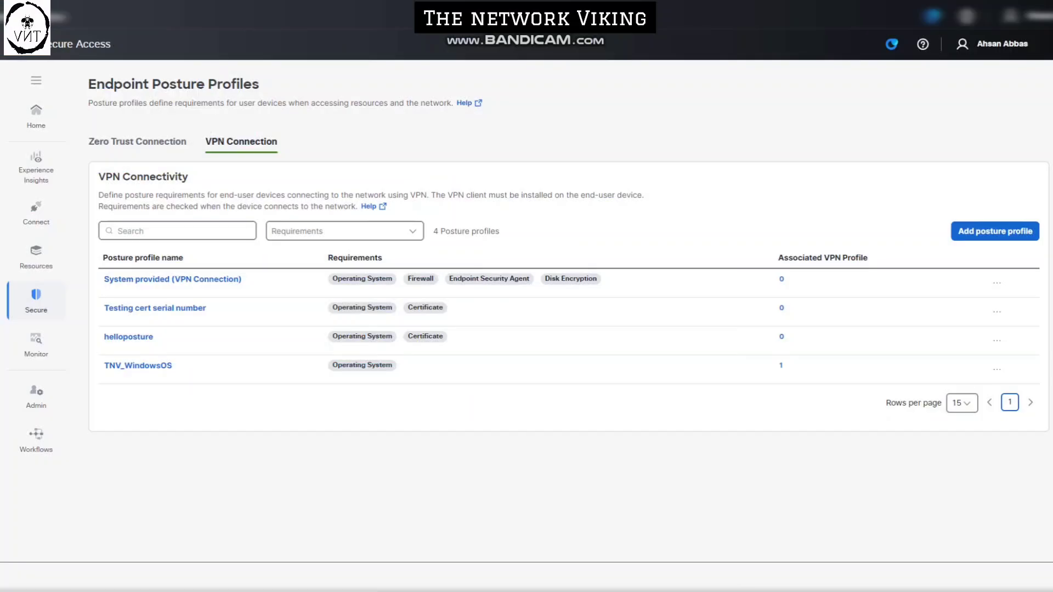
Edit the TNV_WindowsOS posture profile in Secure Access, replacing Windows with Mac OS X as the required operating system
{"action": "left_click", "coordinate": [997, 369]}
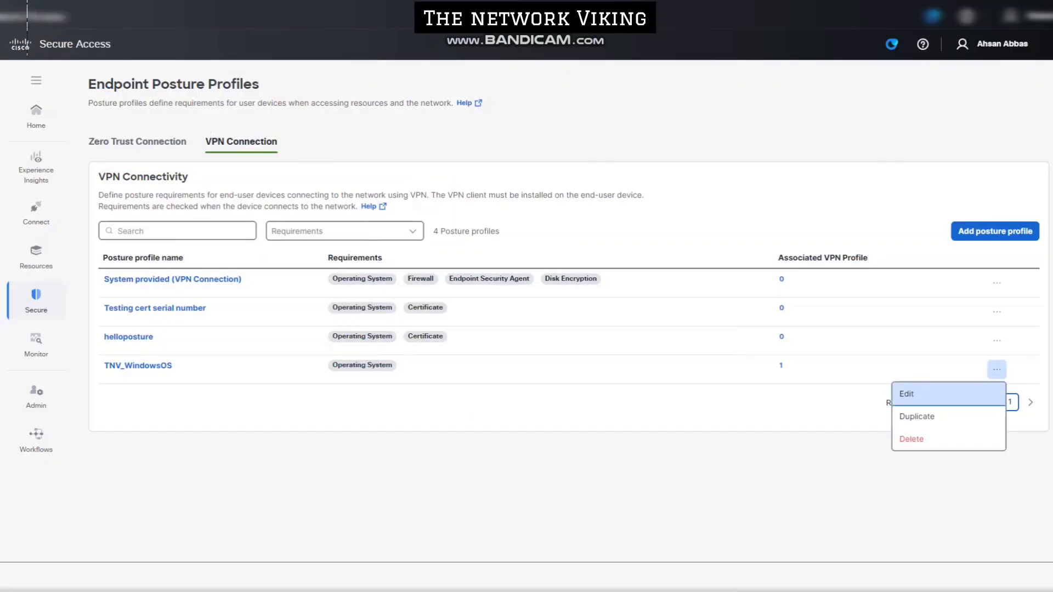
{"action": "left_click", "coordinate": [933, 394]}
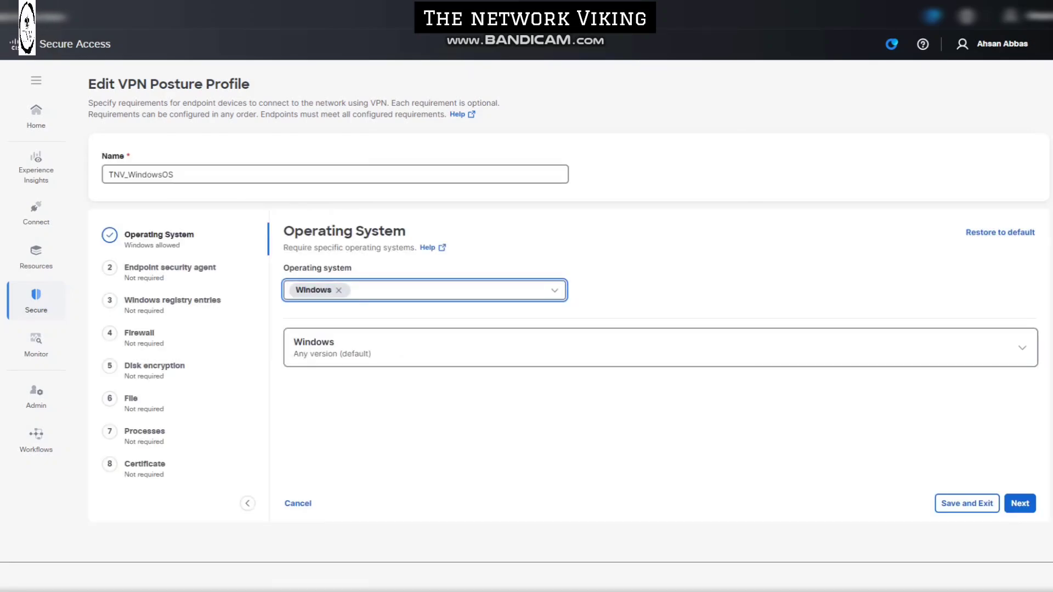
{"action": "left_click", "coordinate": [339, 291]}
{"action": "left_click", "coordinate": [362, 291]}
{"action": "key", "text": "Down"}
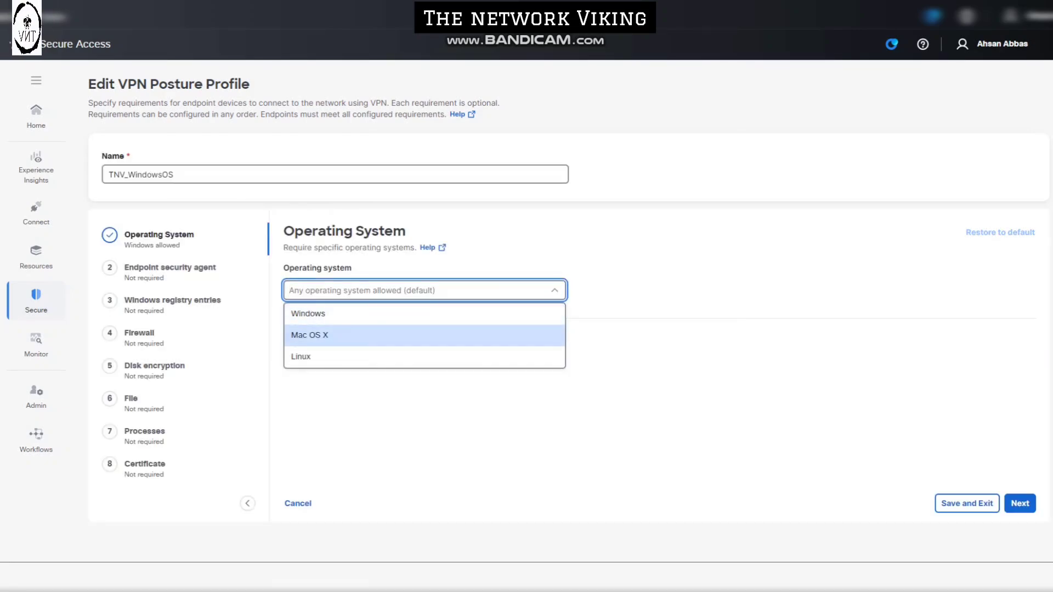
{"action": "key", "text": "Return"}
{"action": "key", "text": "Escape"}
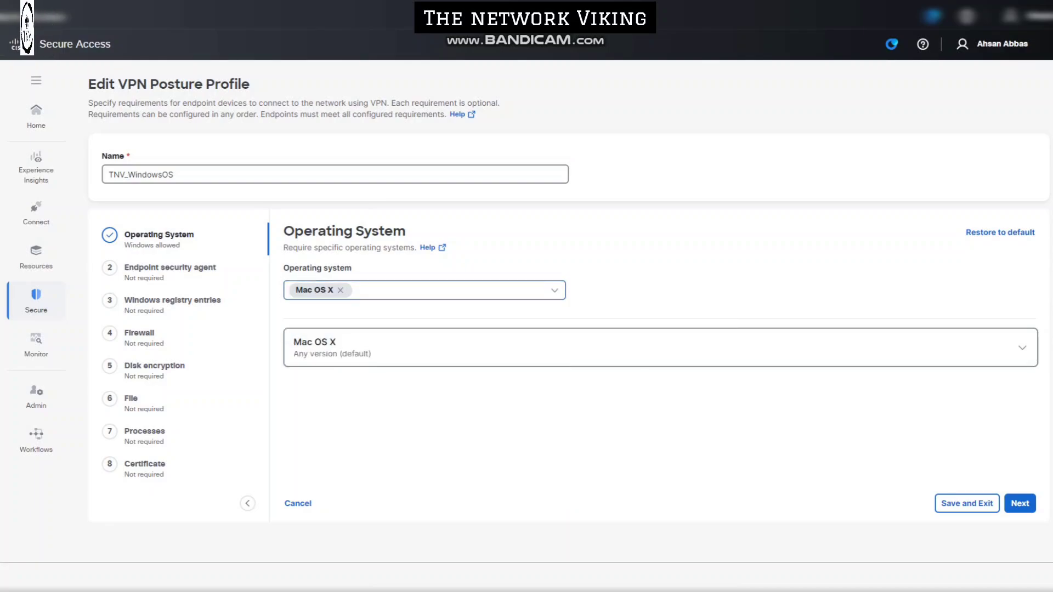
Rename the posture profile as TNV_MacOS and save it
{"action": "left_click_drag", "start_coordinate": [177, 175], "coordinate": [128, 175]}
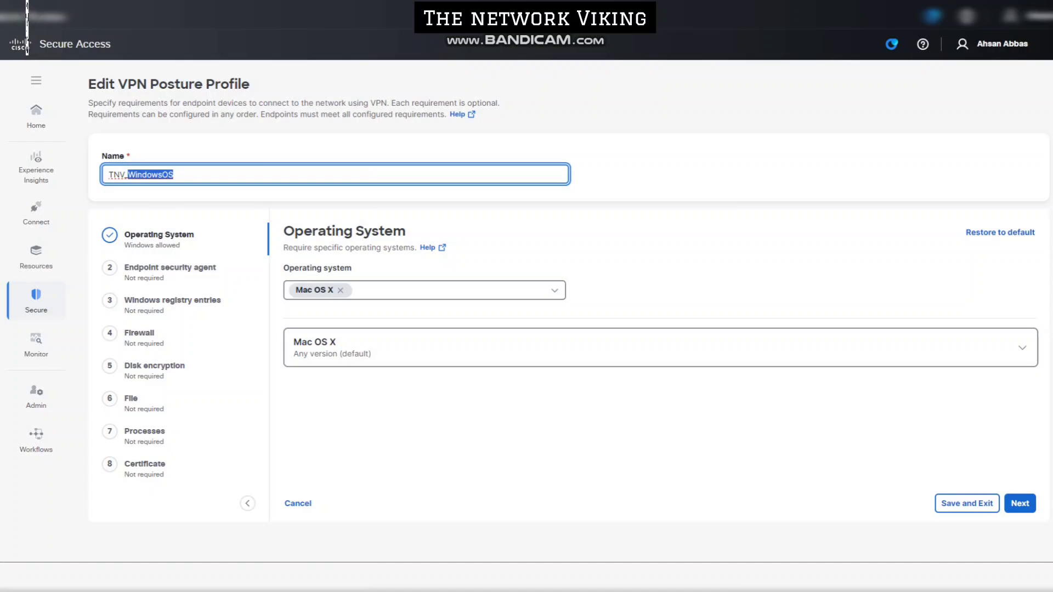
{"action": "type", "text": "MacO"}
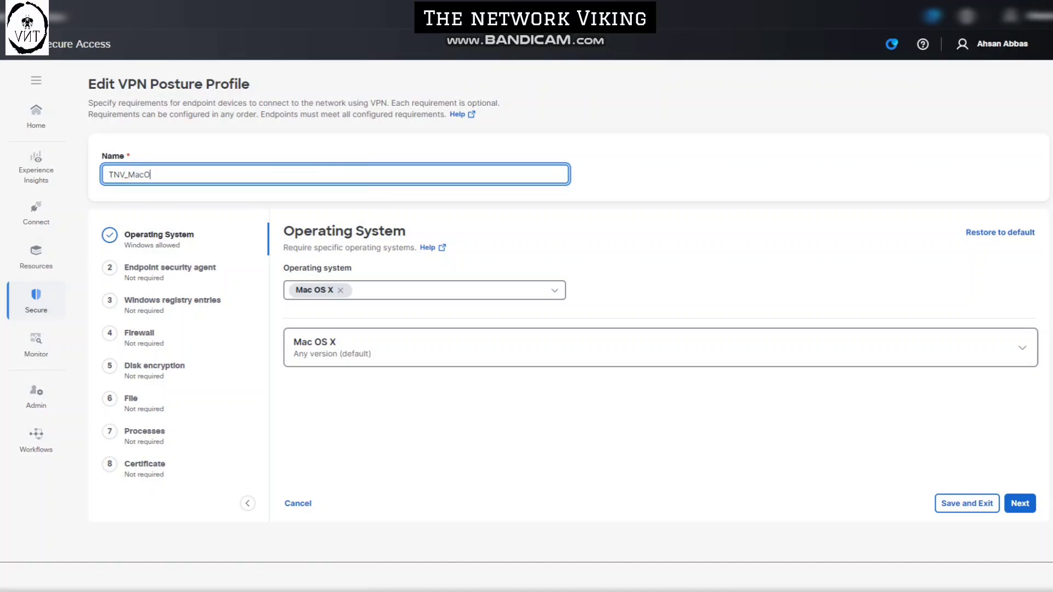
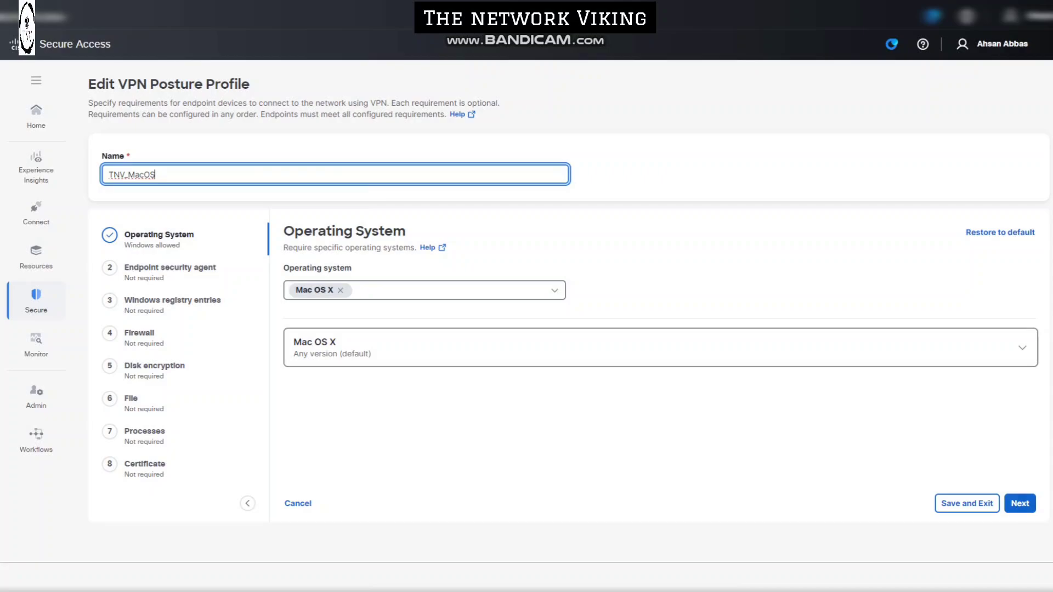
{"action": "left_click", "coordinate": [967, 503]}
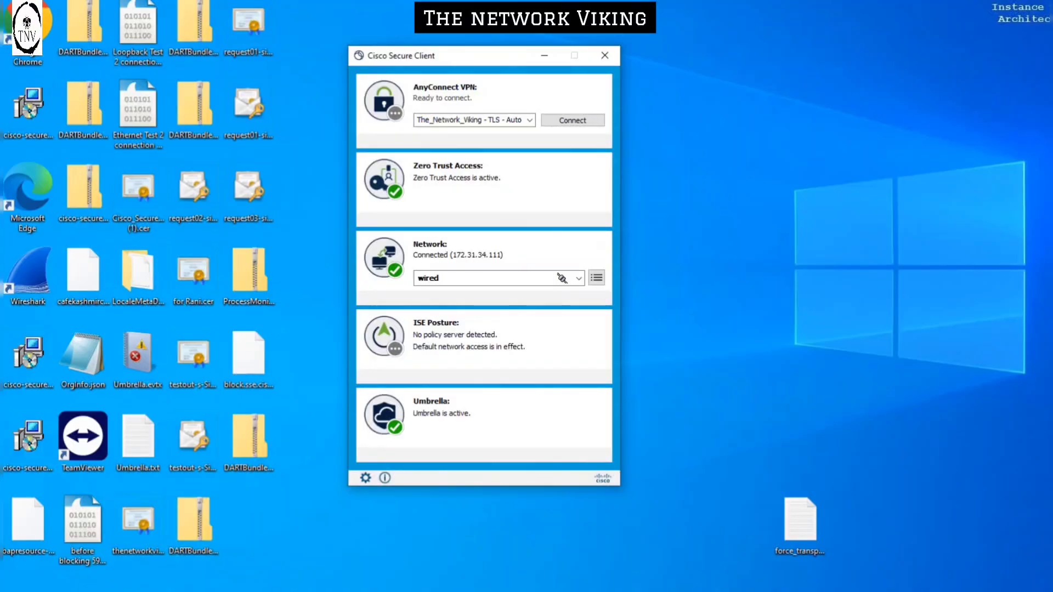
Try to connect the Windows endpoint to The_Network_Viking VPN in Cisco Secure Client and dismiss the resulting message
{"action": "left_click", "coordinate": [573, 120]}
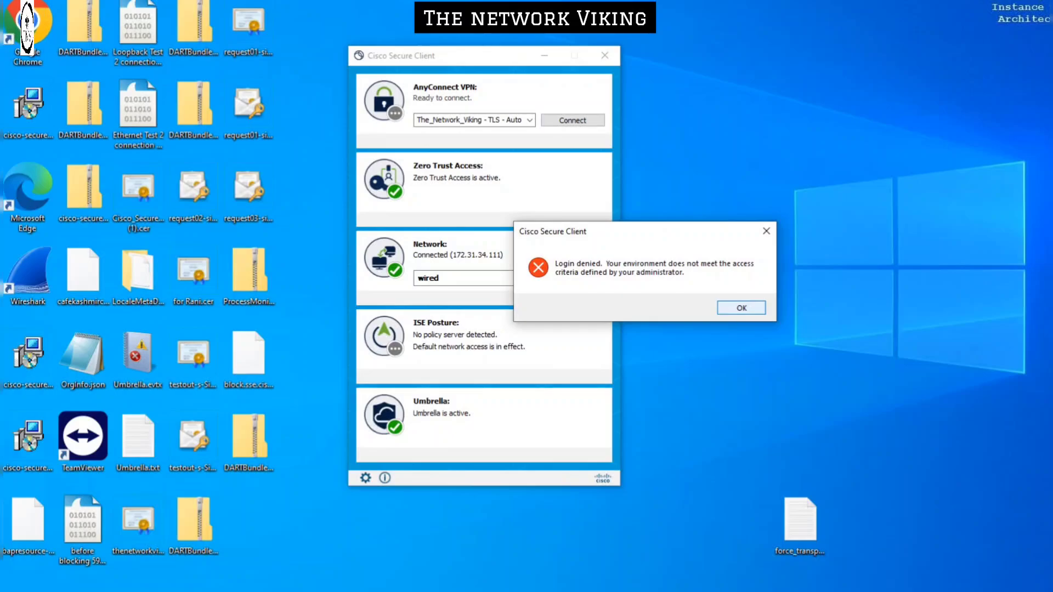
{"action": "key", "text": "Return"}
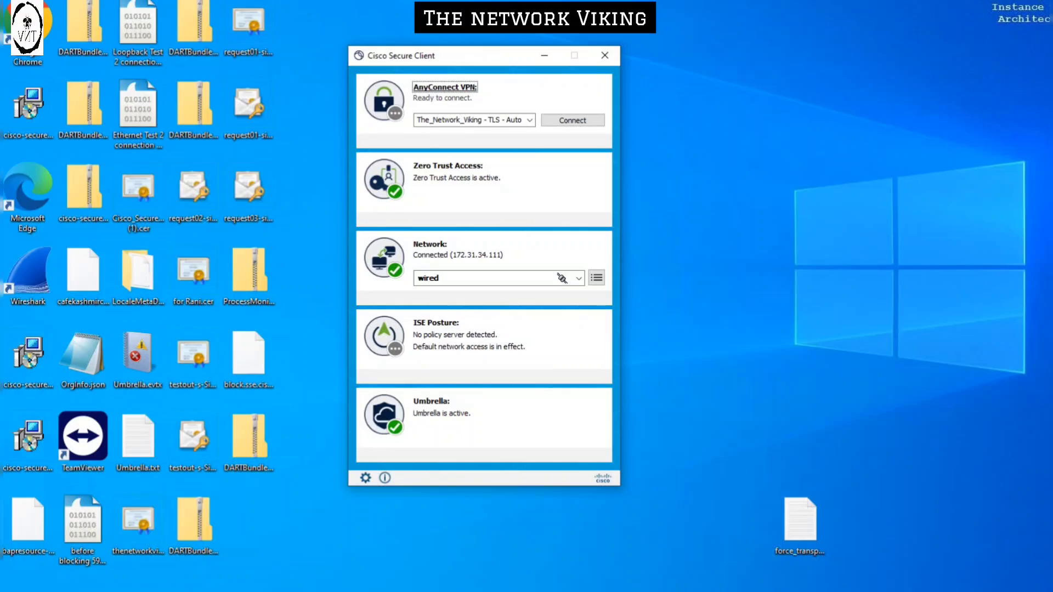